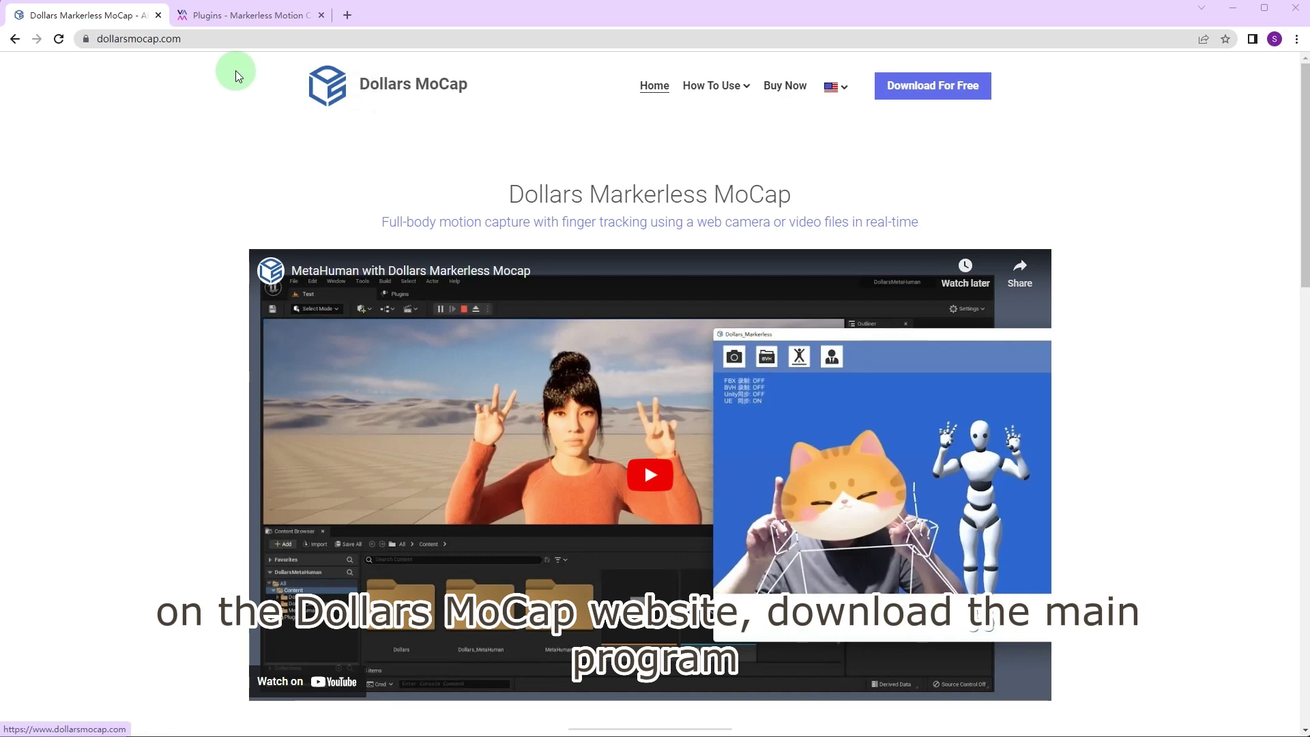
# Step: Open the Dollars Markerless MoCap free download page, then the Markerless Motion Capture plugin page
pyautogui.click(901, 90)
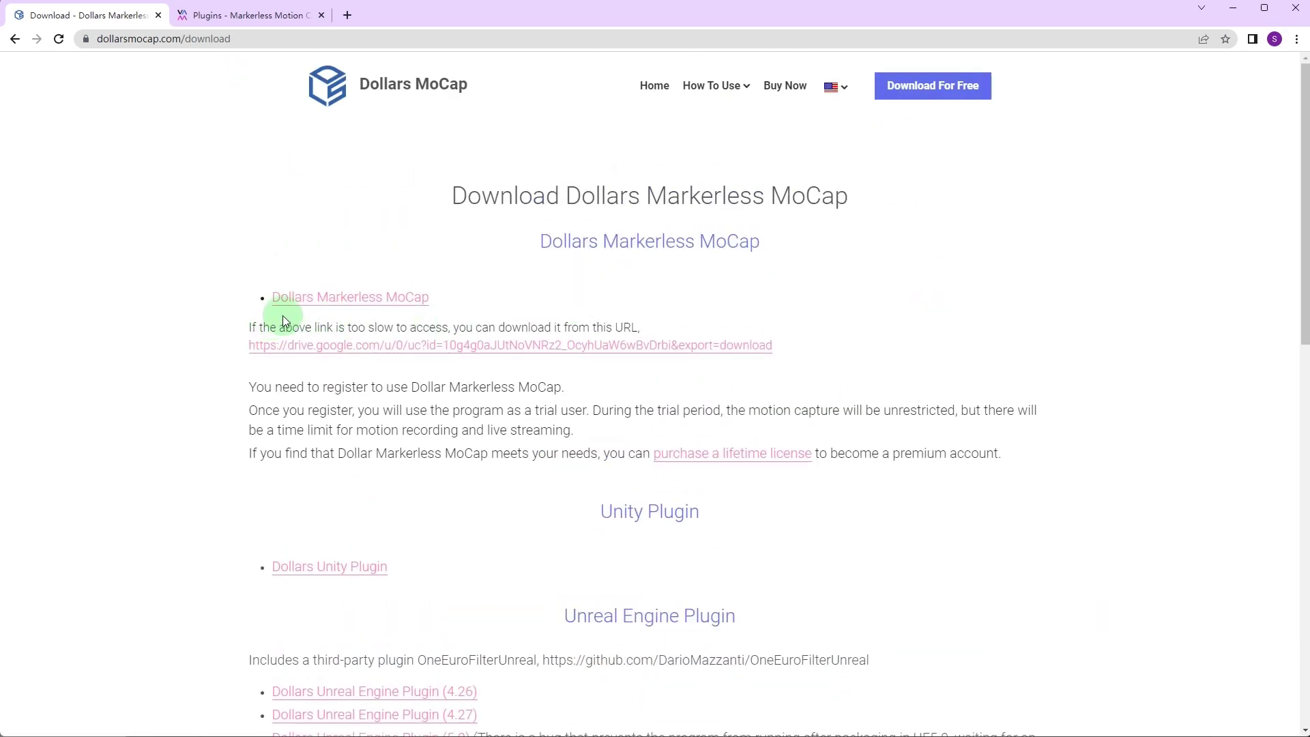
pyautogui.click(251, 19)
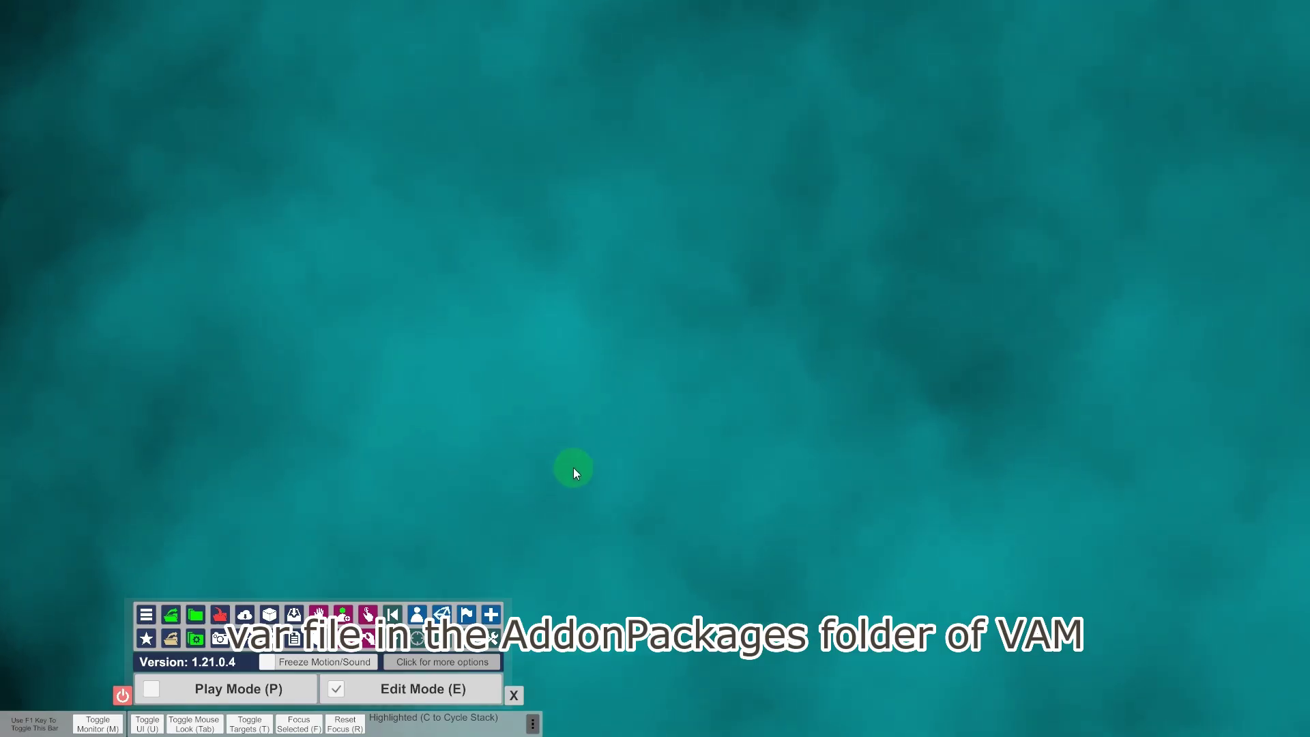
# Step: Load the Test.json scene, show the main UI and switch to Edit Mode
pyautogui.click(171, 614)
pyautogui.click(566, 203)
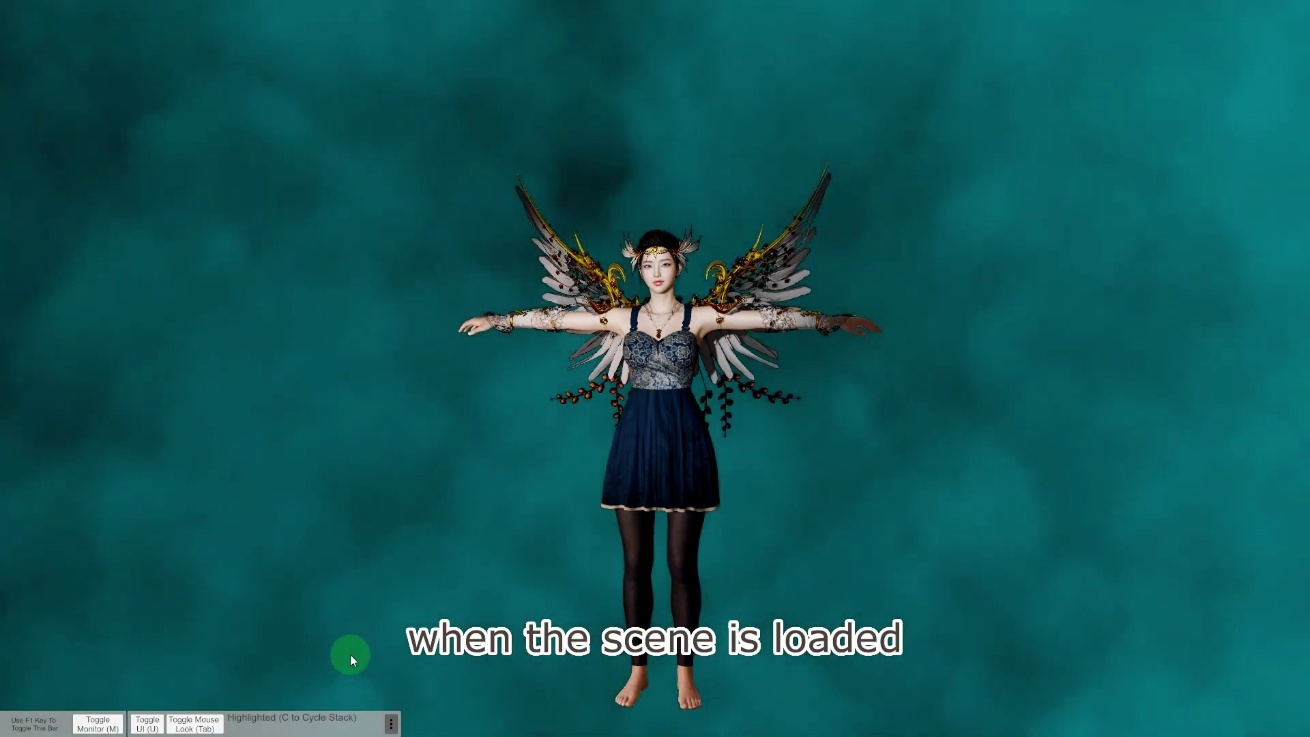
pyautogui.click(151, 728)
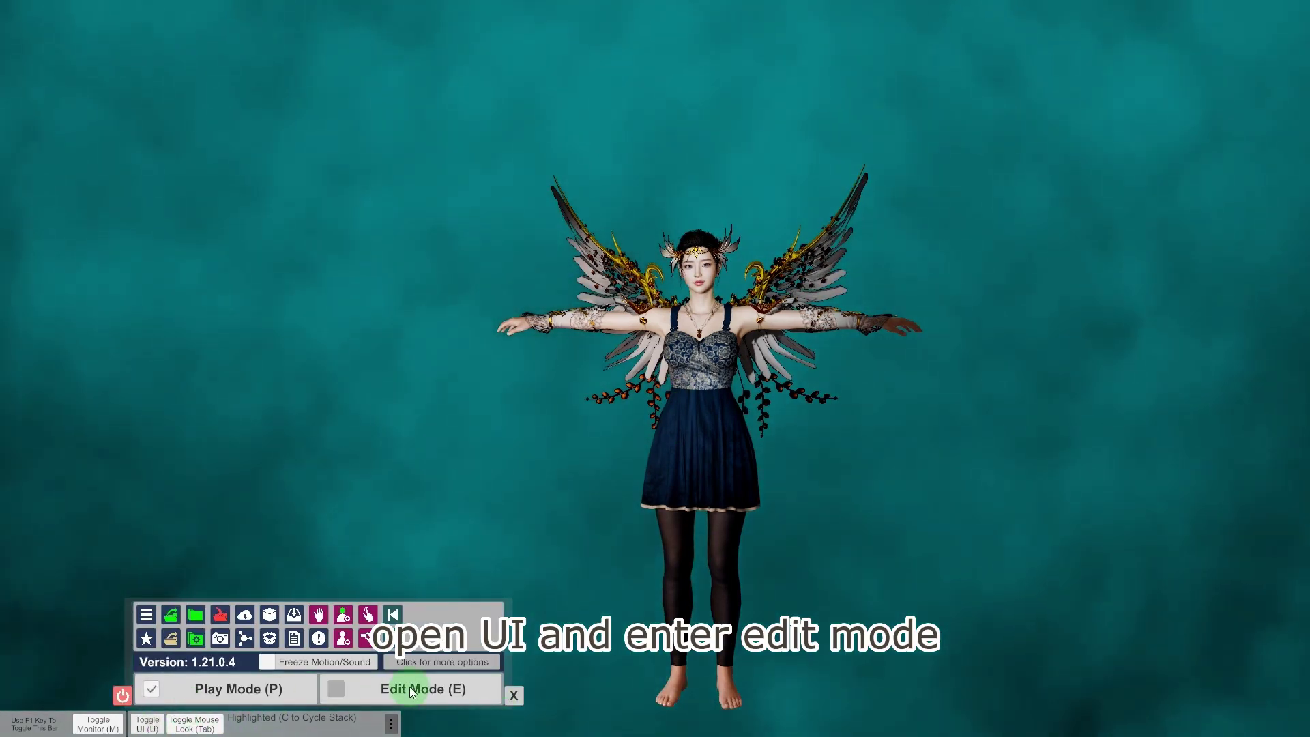
pyautogui.click(386, 690)
# Step: Add a new plugin slot on the Person atom's Plugins tab
pyautogui.click(465, 644)
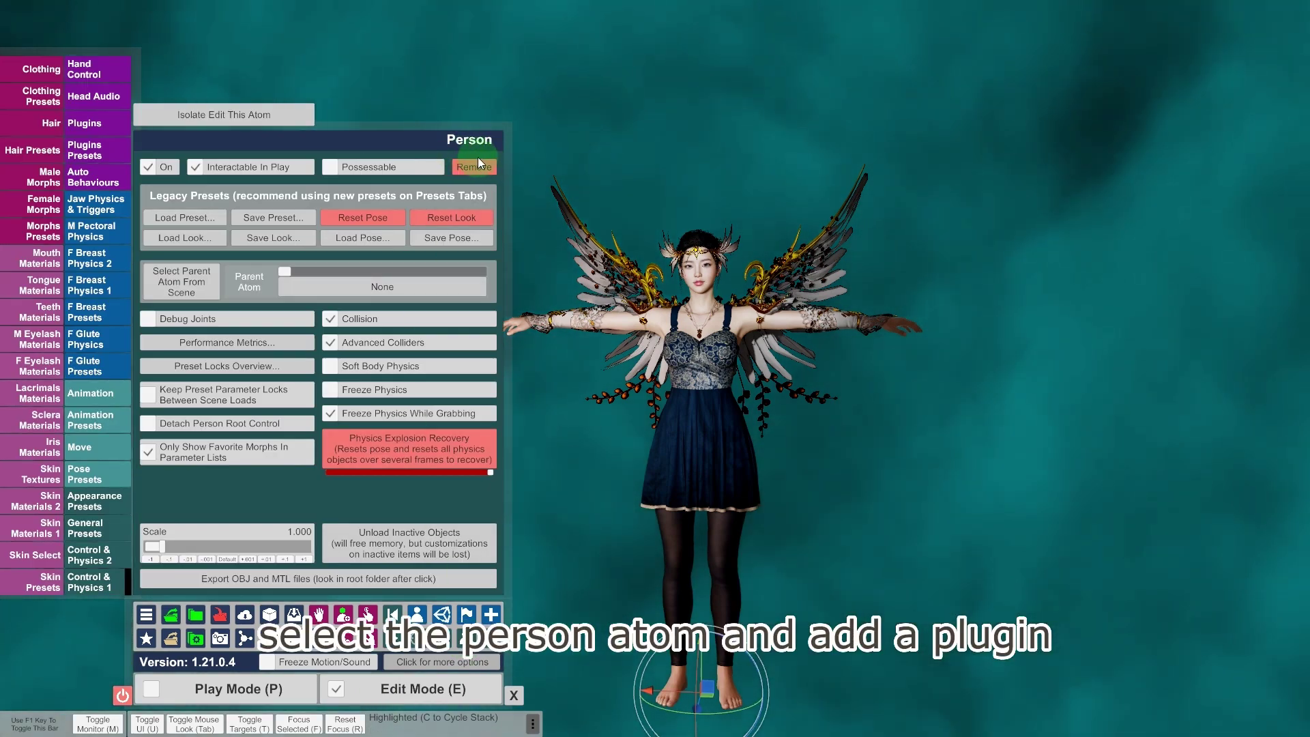
pyautogui.click(97, 127)
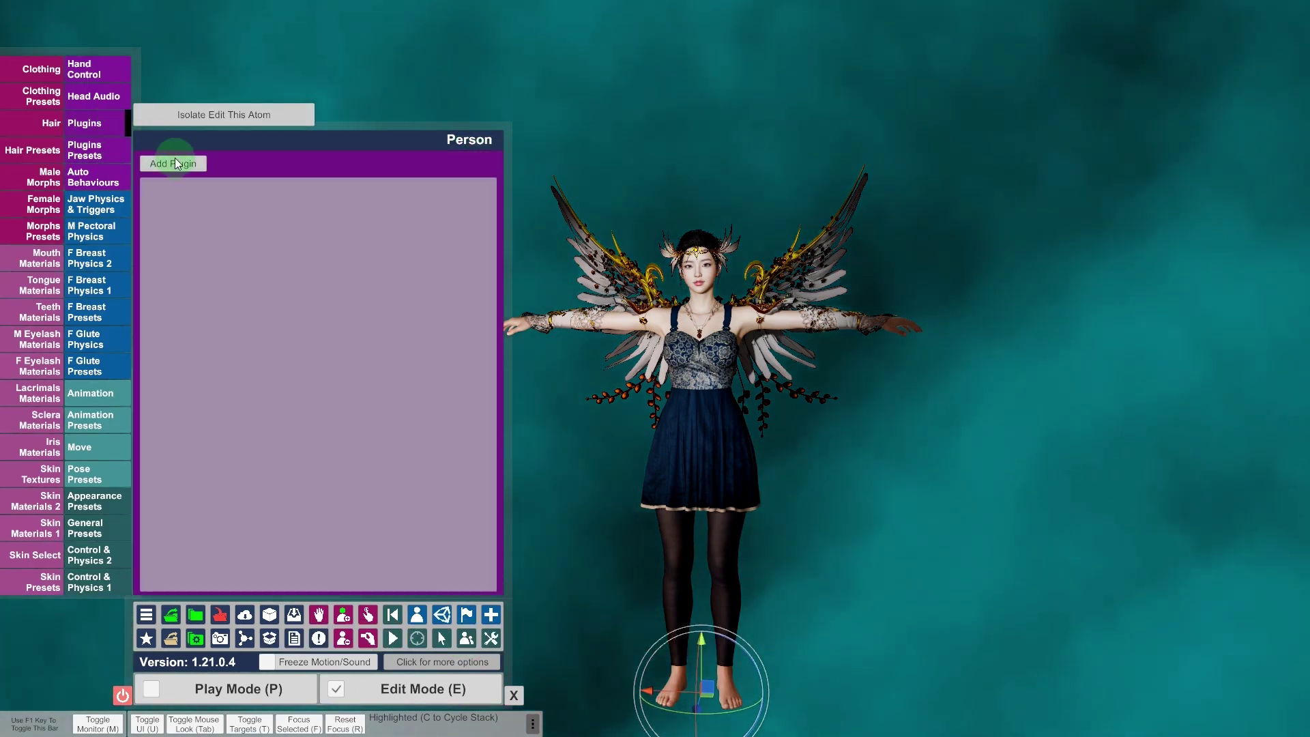
pyautogui.click(173, 164)
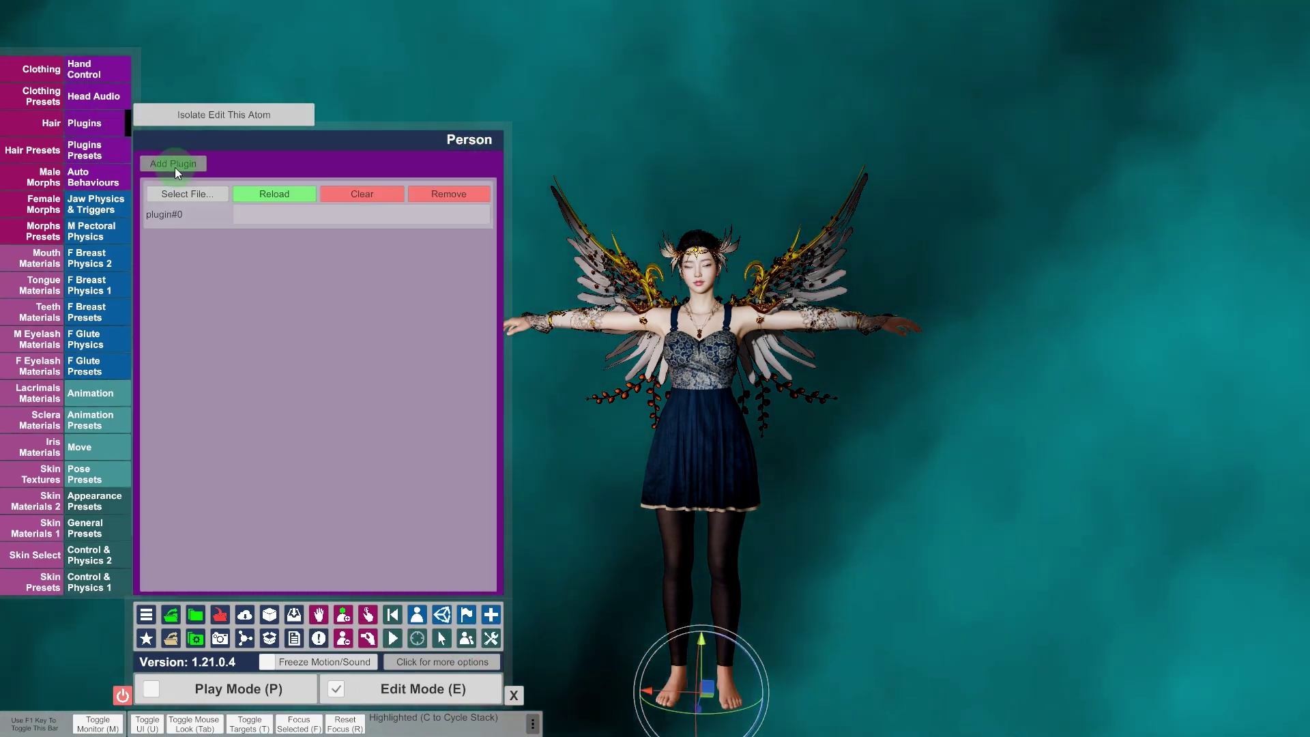
pyautogui.click(200, 197)
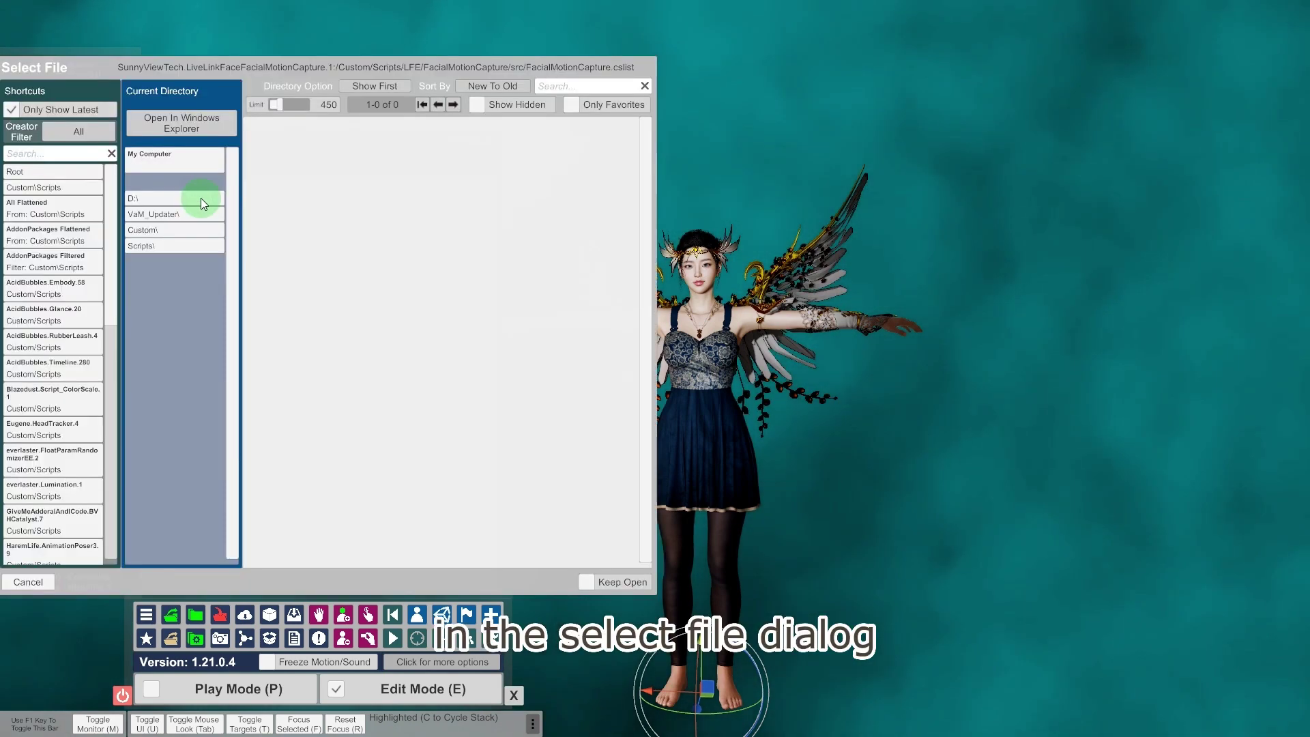
# Step: Load MarkerlessMoCap.cslist from the SunnyViewTech.MarkerlessMoCap.1.var package in AddonPackages
pyautogui.click(171, 217)
pyautogui.click(306, 211)
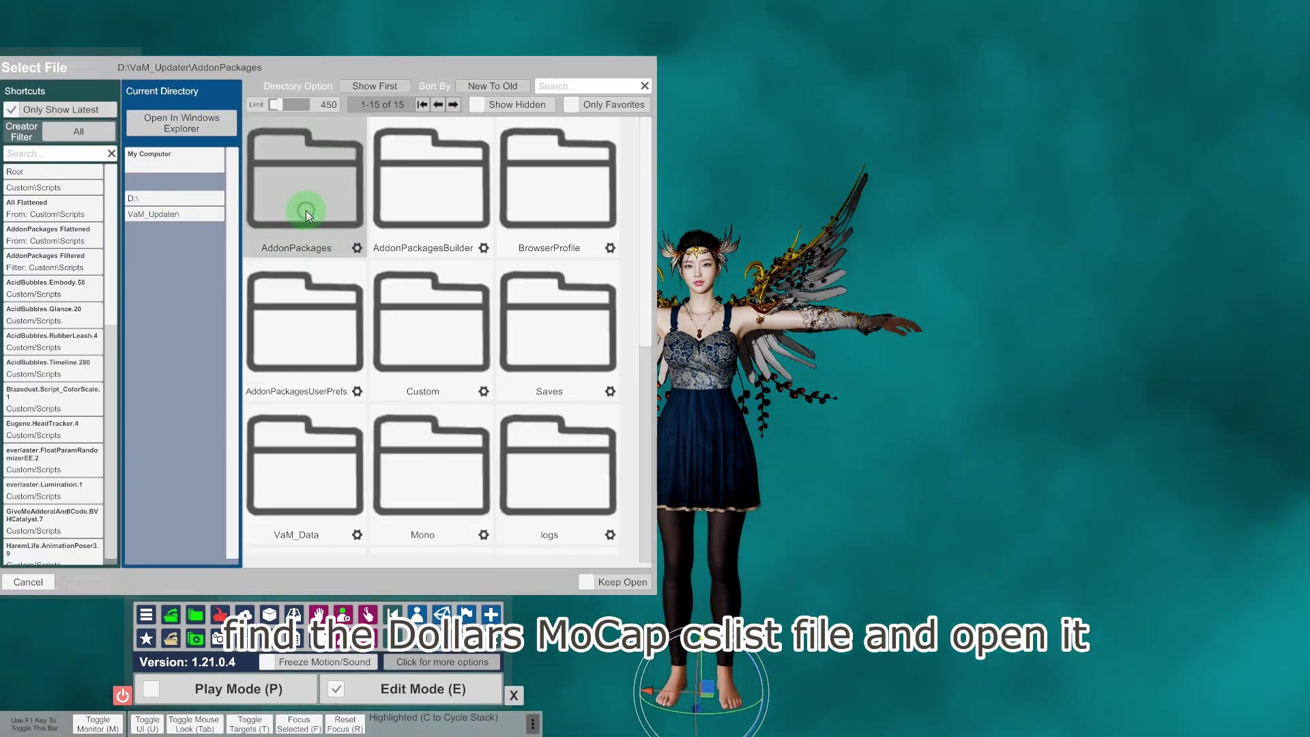
pyautogui.click(465, 201)
pyautogui.click(467, 191)
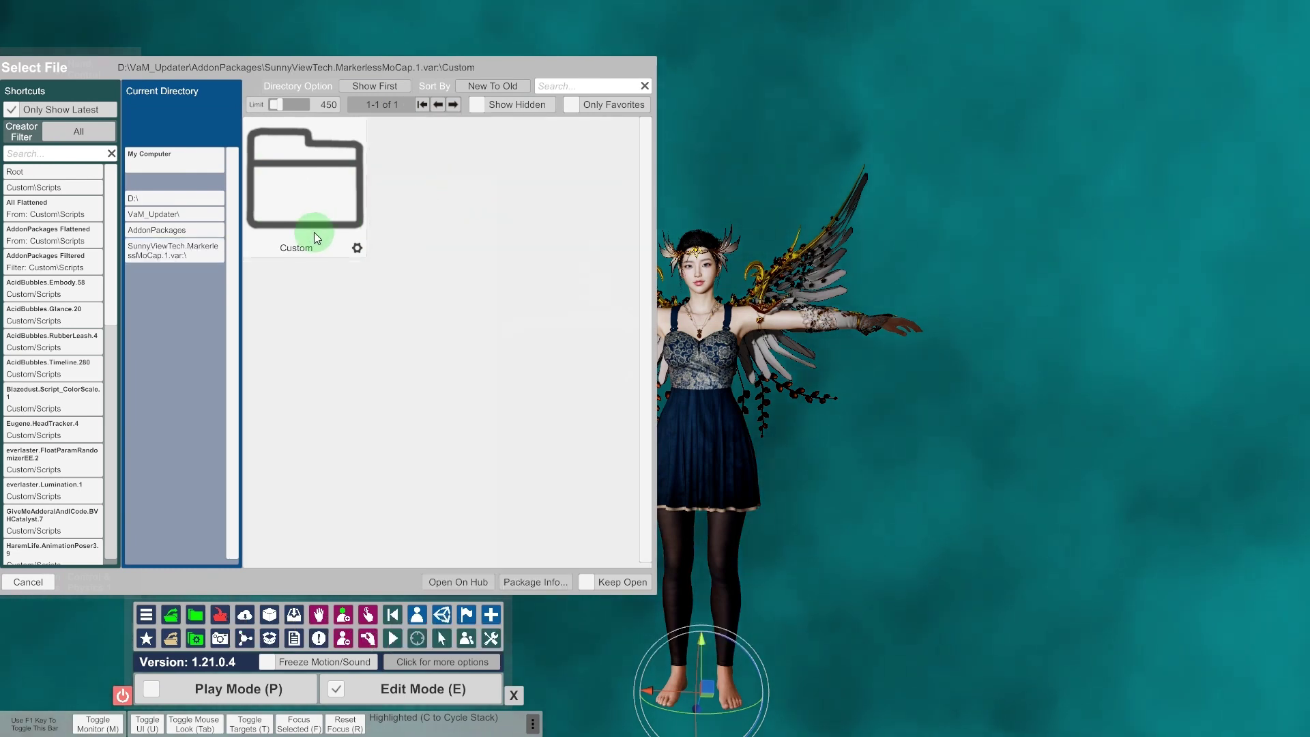
pyautogui.click(349, 193)
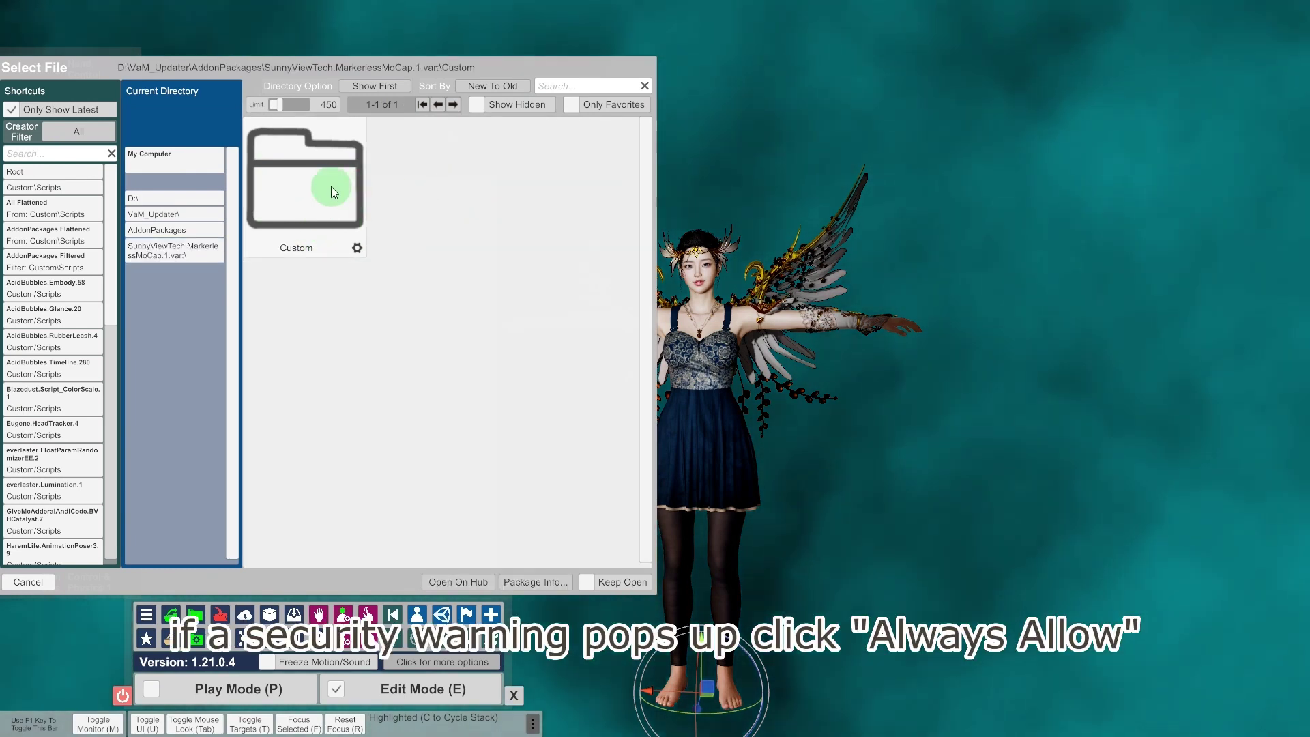
pyautogui.click(304, 202)
pyautogui.click(307, 198)
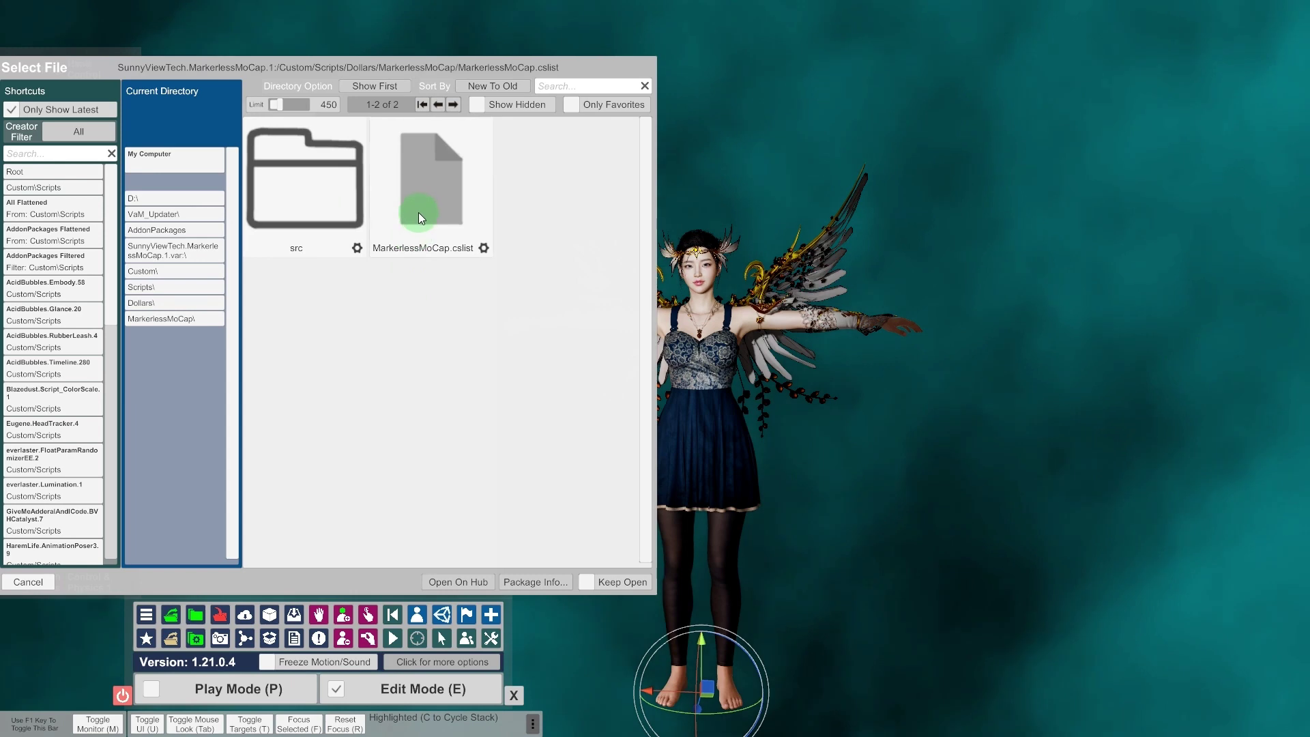
pyautogui.click(417, 215)
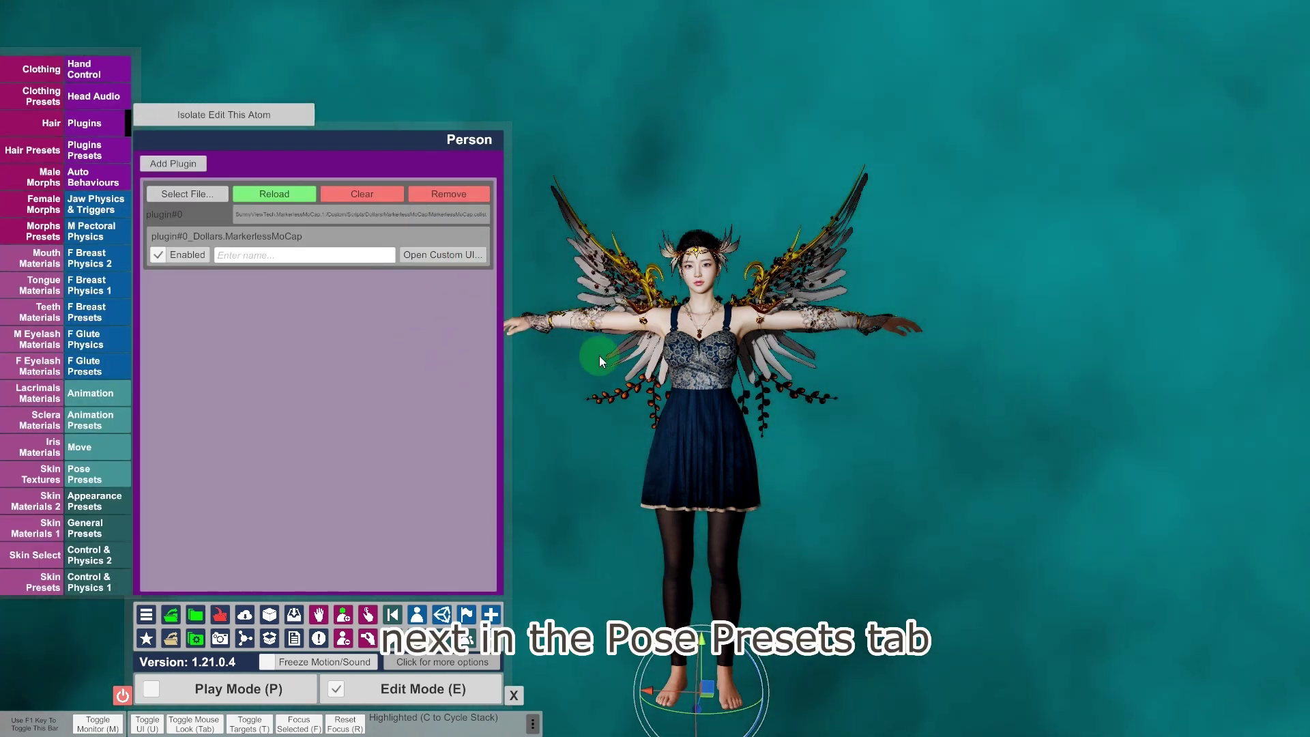
# Step: Apply the existing TPose pose preset to the Person
pyautogui.click(96, 477)
pyautogui.click(194, 171)
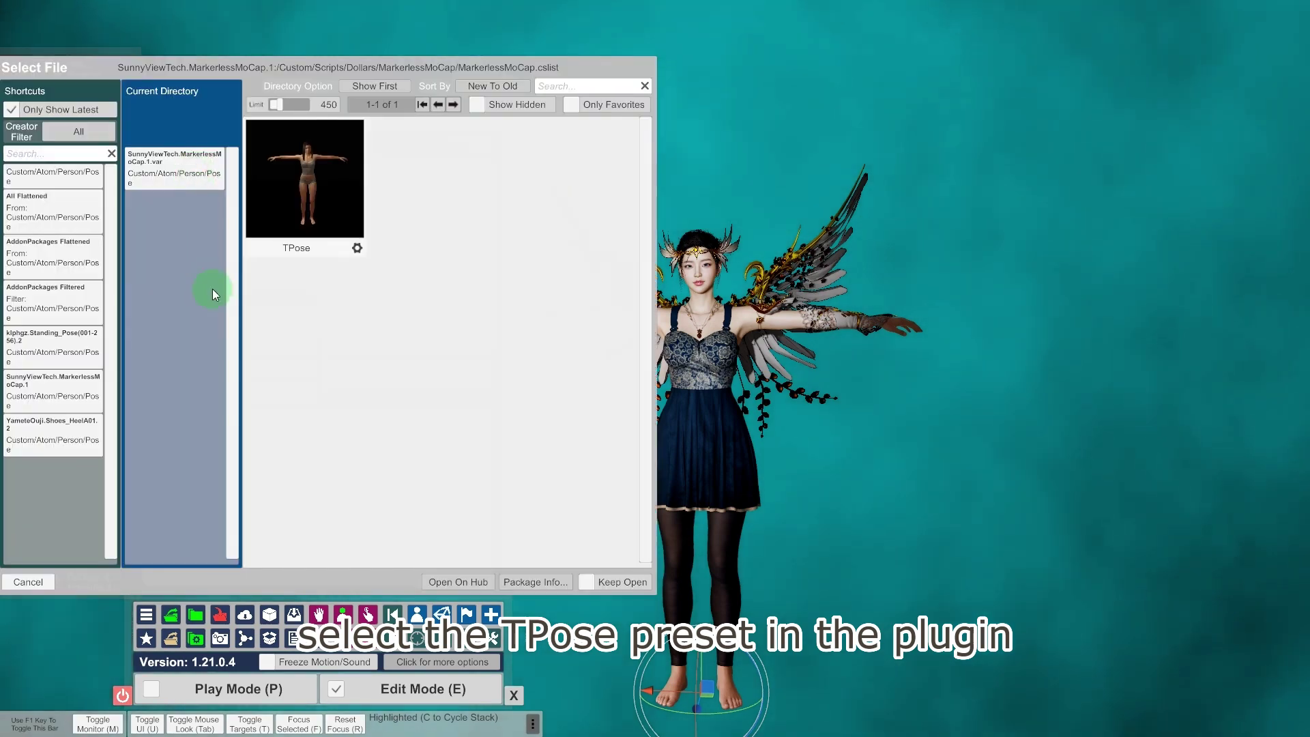
pyautogui.click(315, 192)
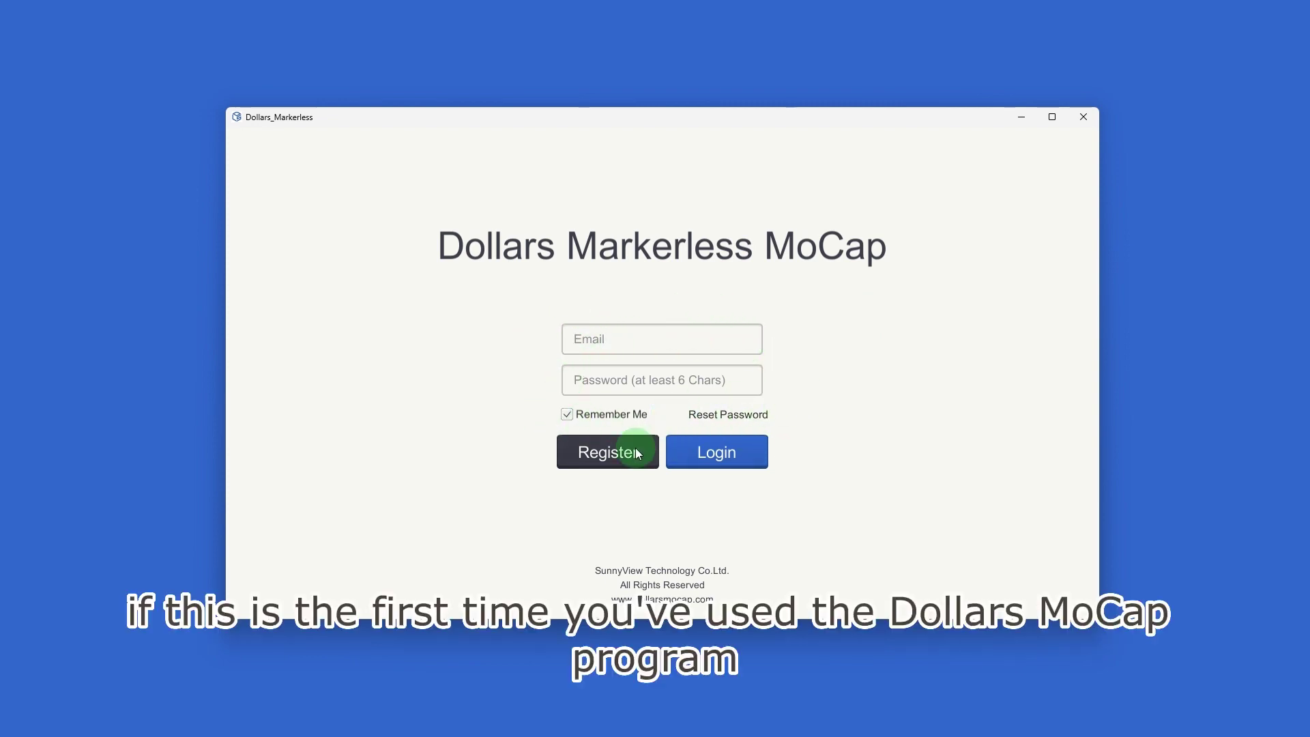
# Step: Log in with the account e-mail and password, then review video Source and Camera lists unchanged
pyautogui.click(657, 335)
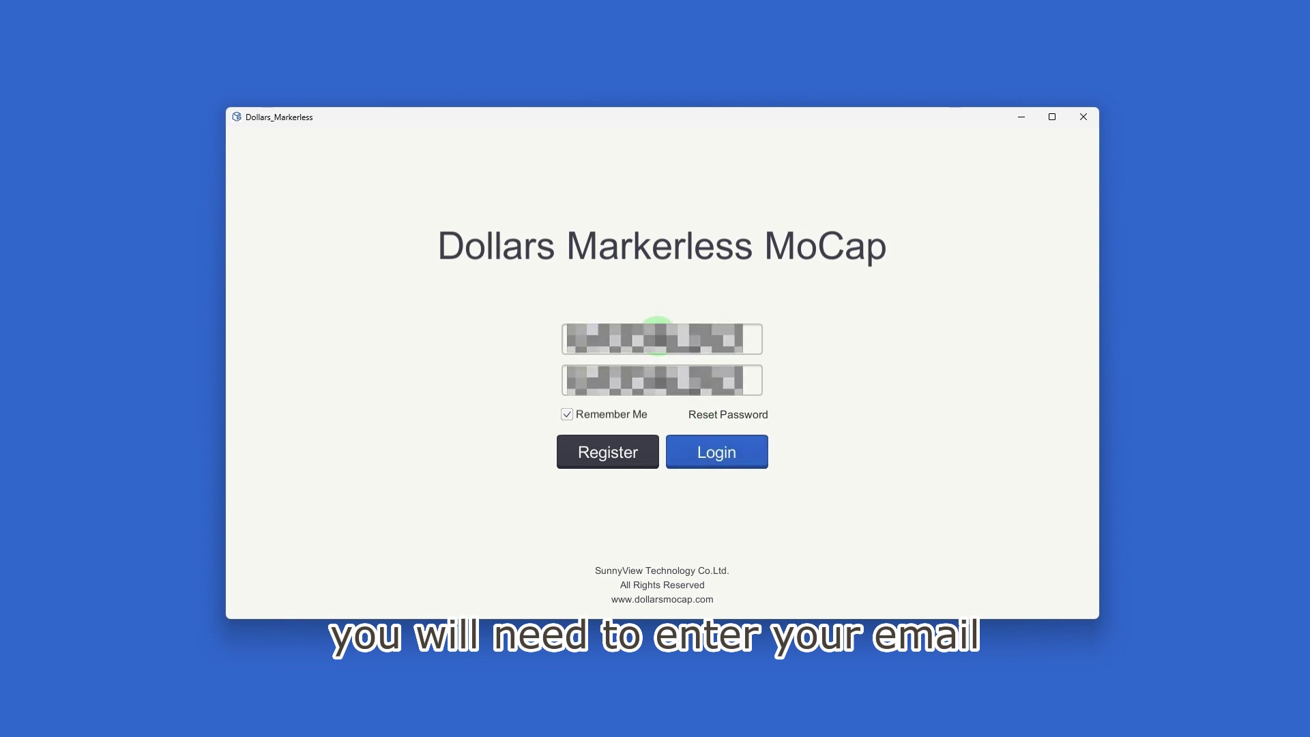
pyautogui.click(714, 450)
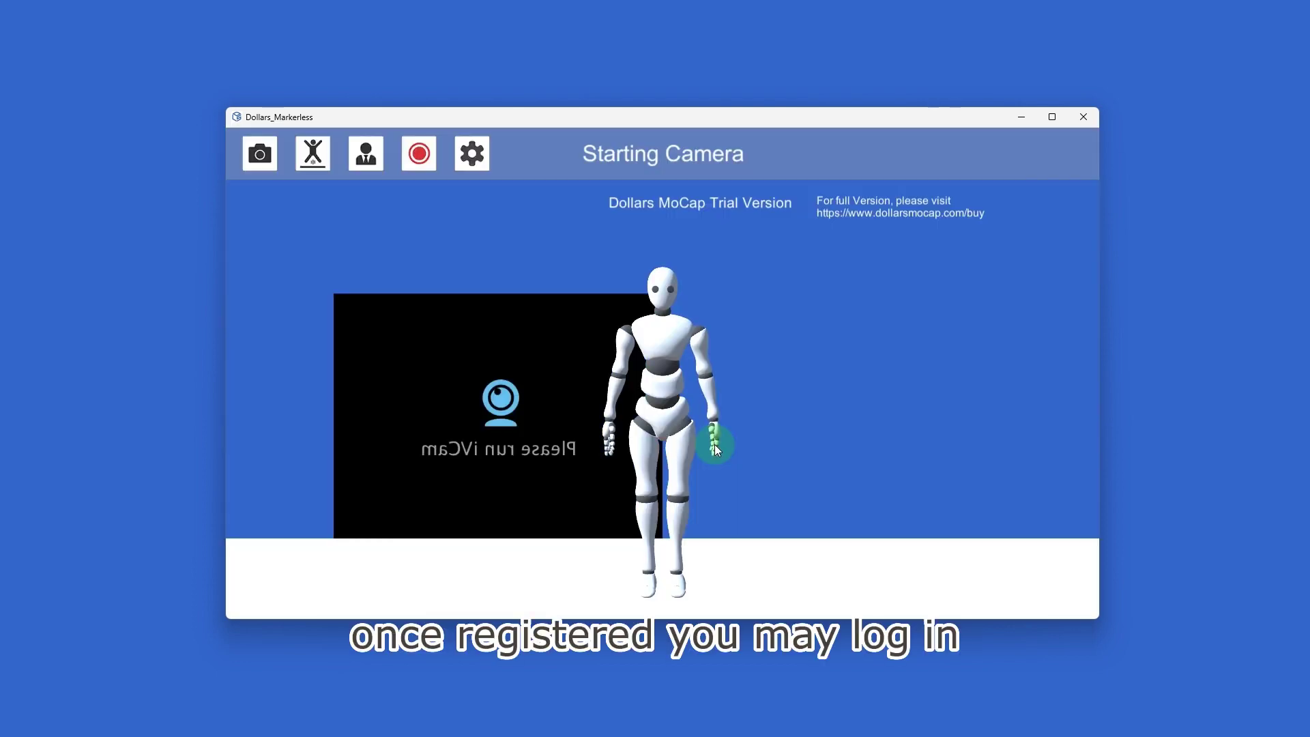
pyautogui.click(271, 162)
pyautogui.click(656, 217)
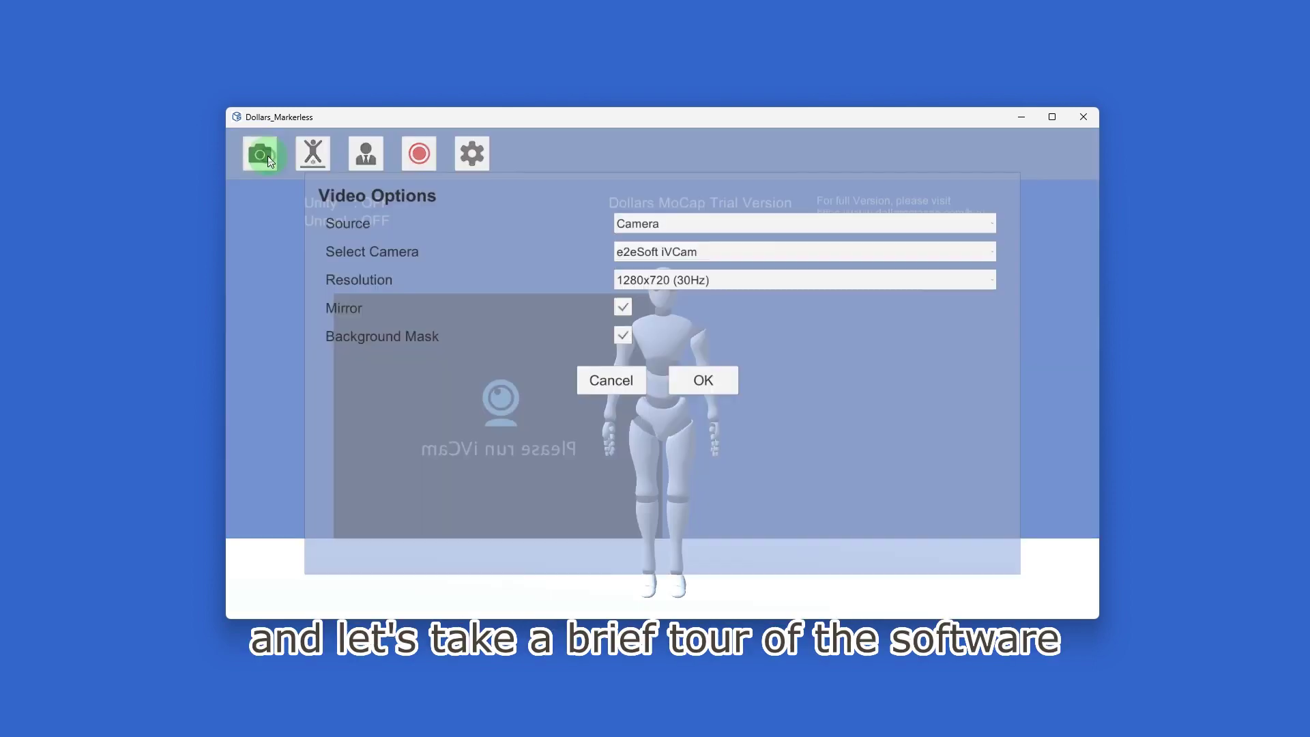
pyautogui.click(711, 191)
pyautogui.click(707, 255)
pyautogui.scroll(-2, 728, 281)
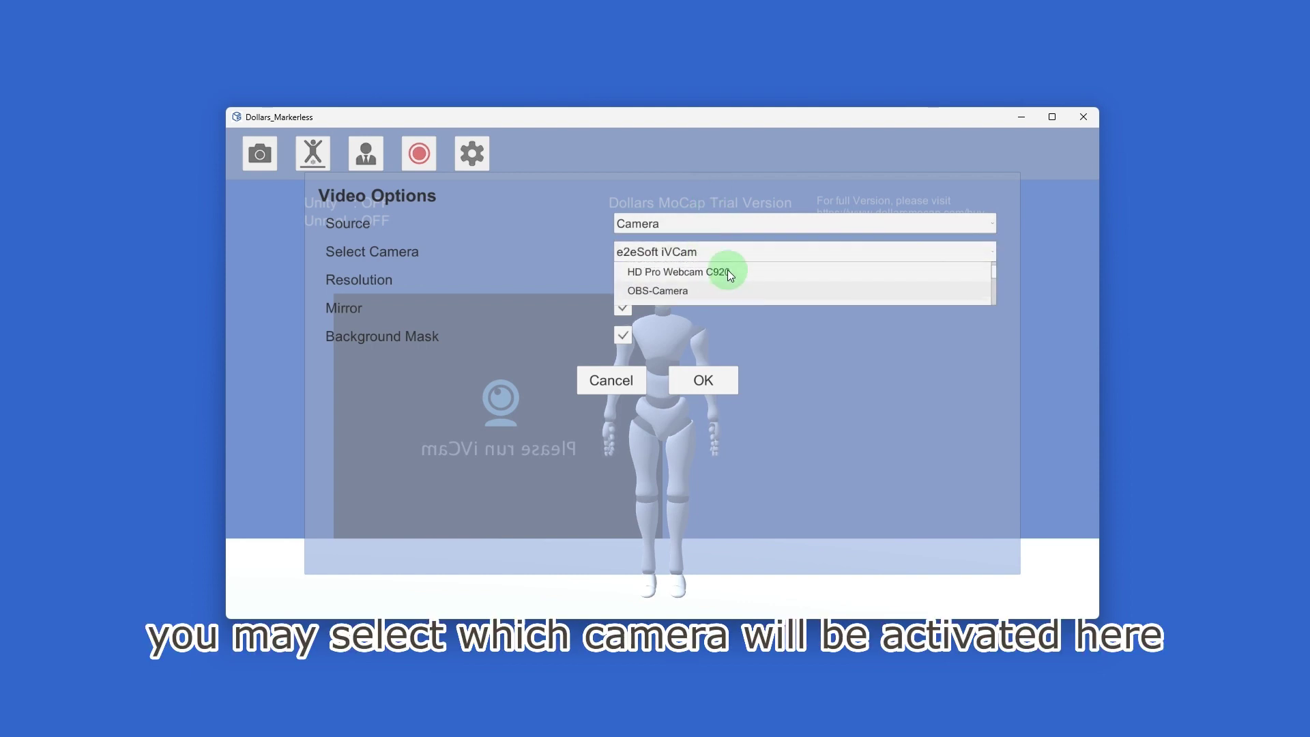
pyautogui.click(736, 189)
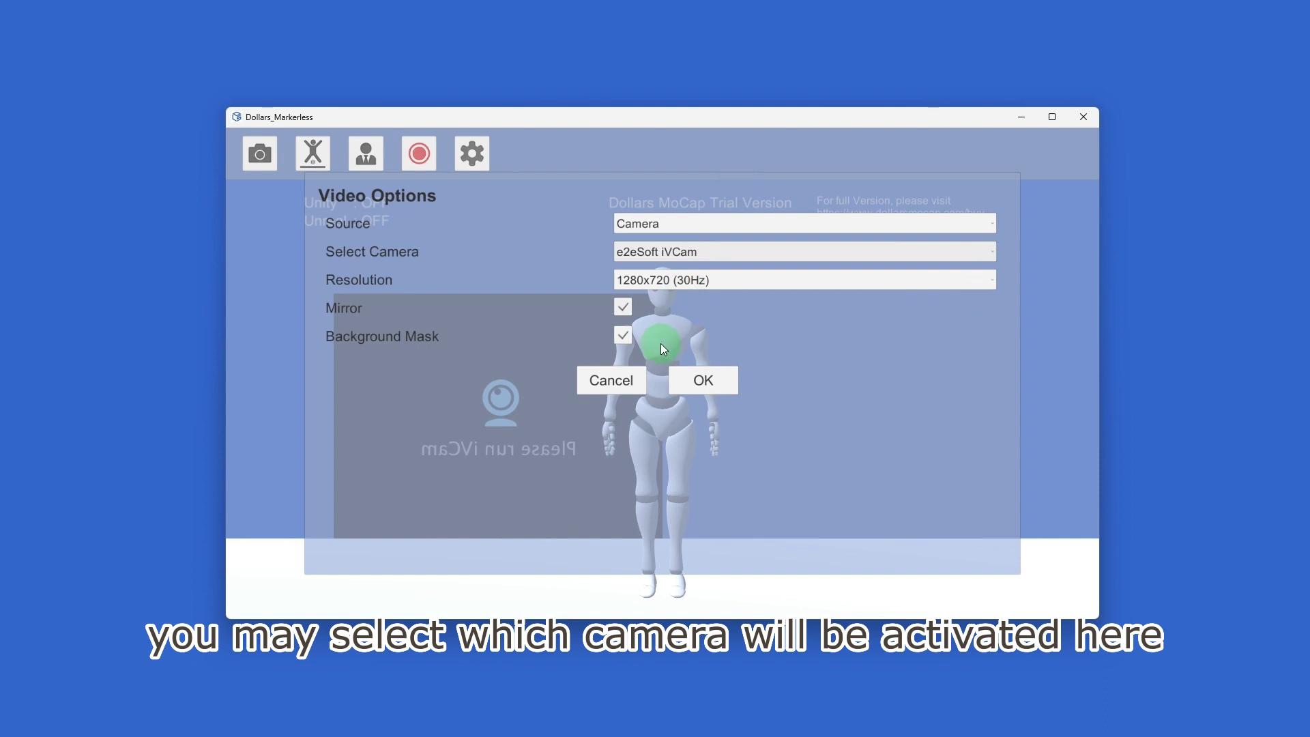
pyautogui.click(625, 382)
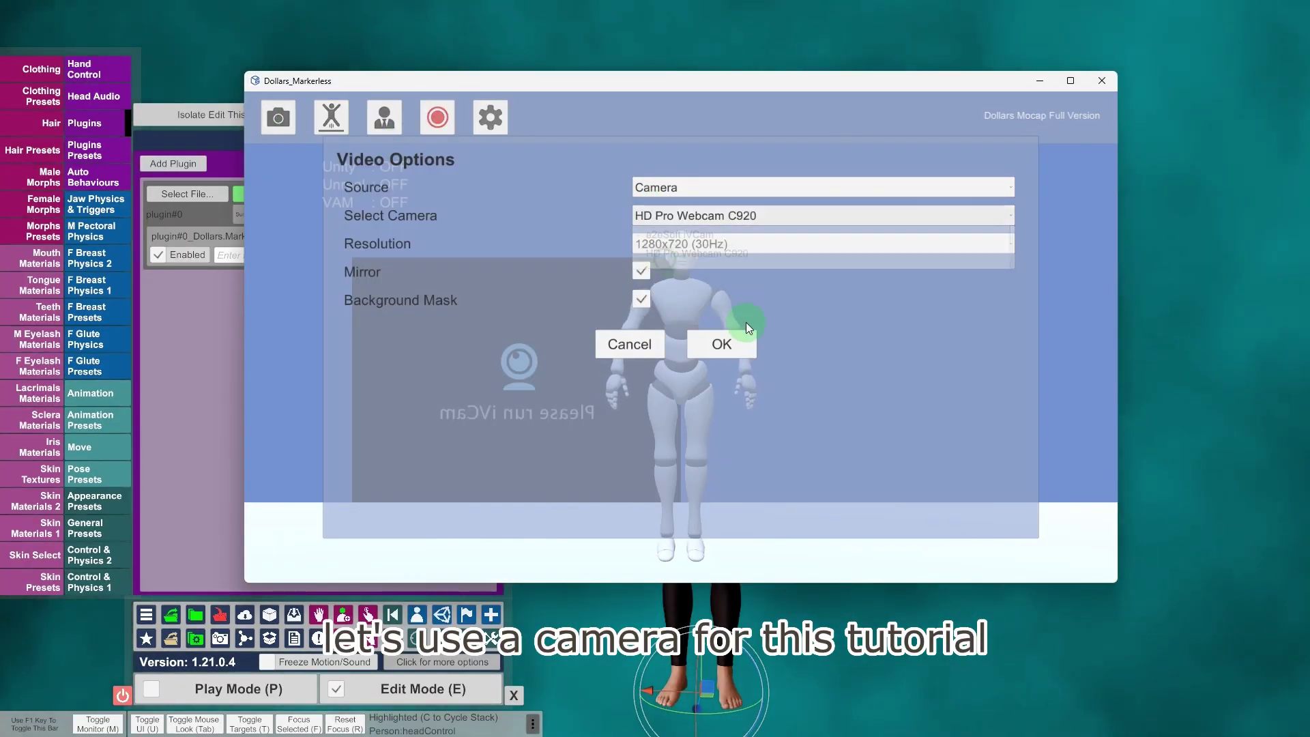
# Step: Start webcam tracking and enable Virt-A-Mate streaming on port 39739
pyautogui.click(747, 334)
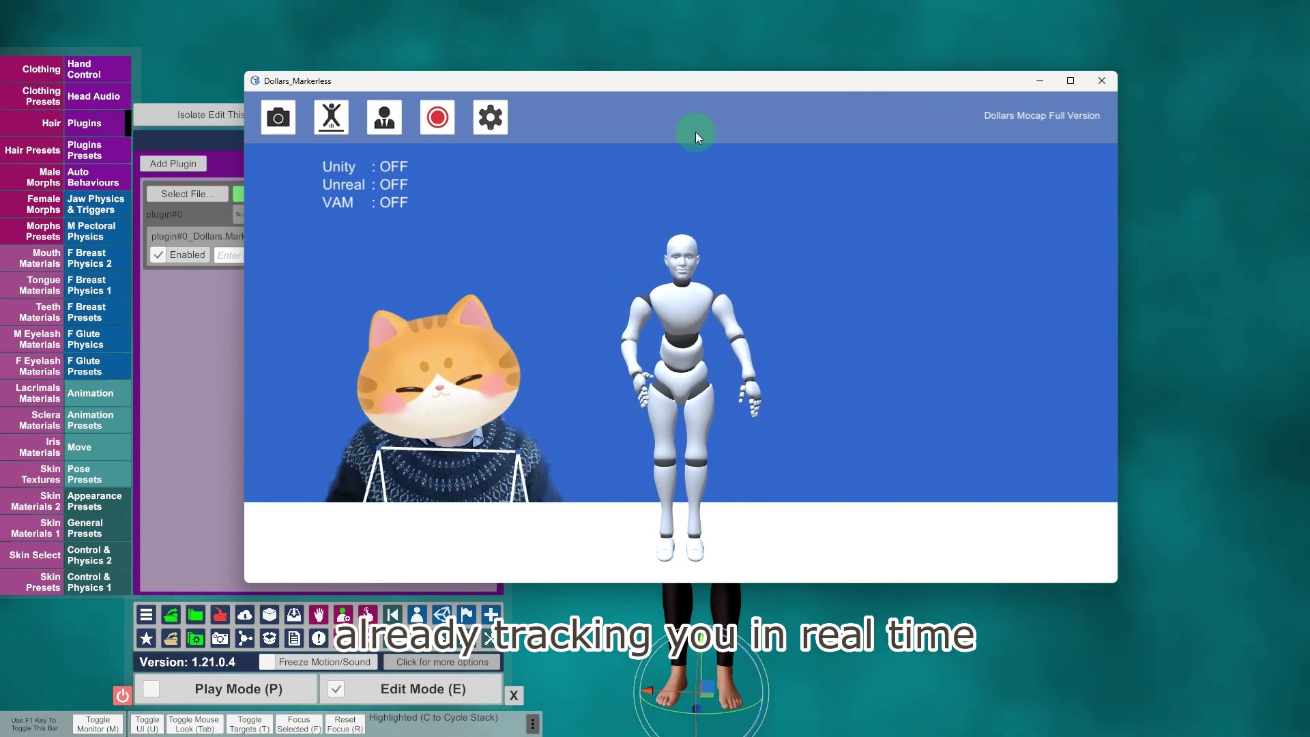
pyautogui.click(489, 118)
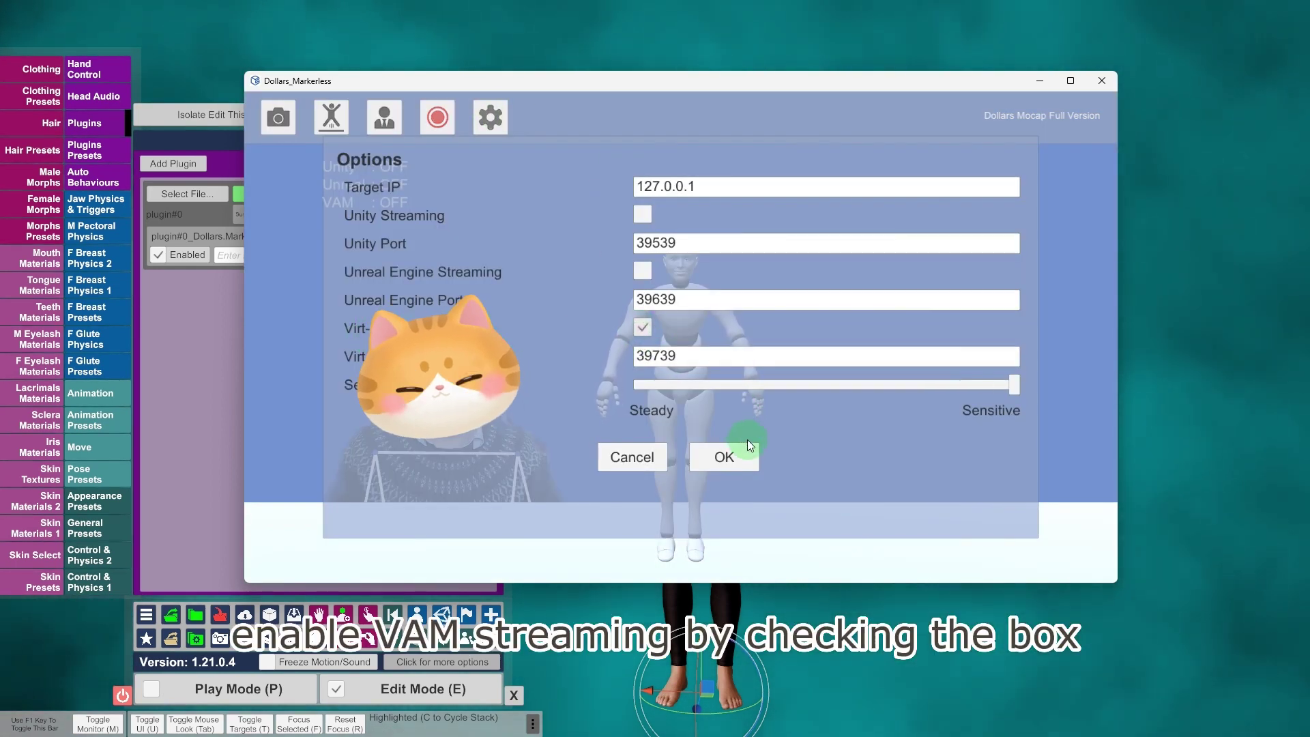
pyautogui.click(732, 452)
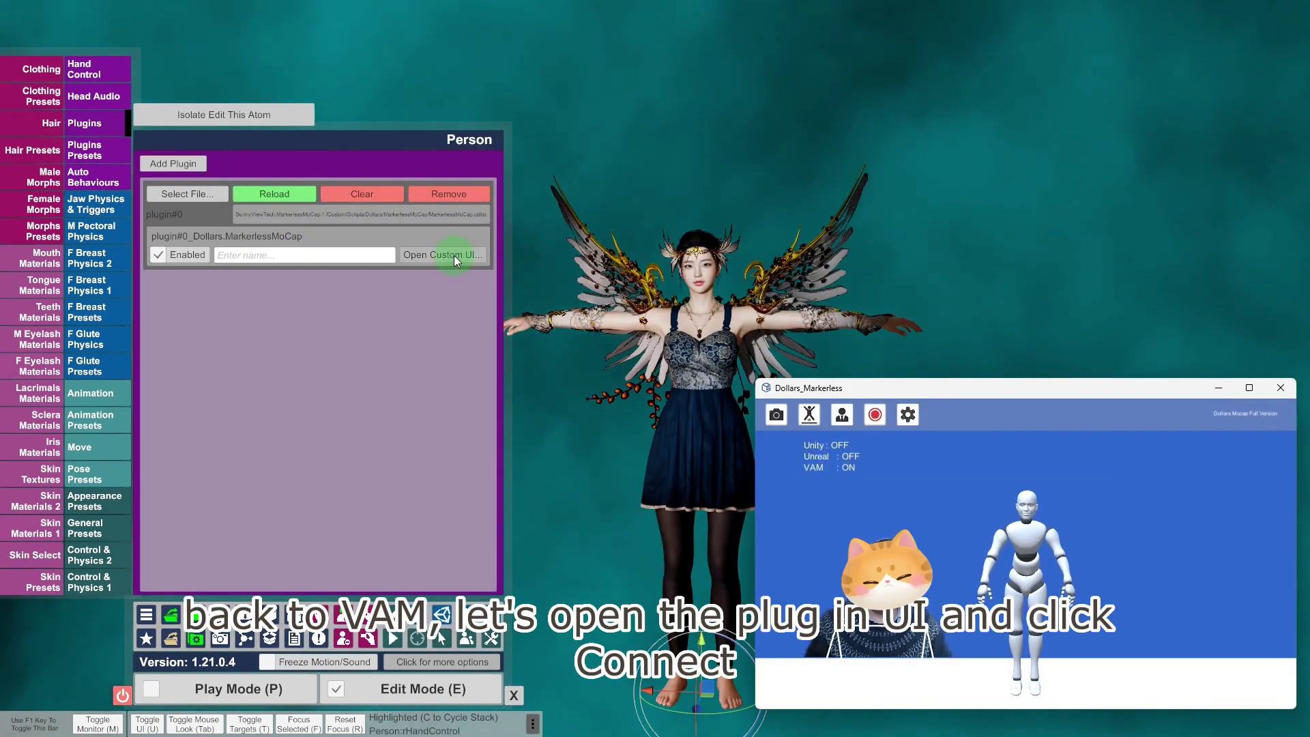
# Step: Connect the plugin to the 39739 stream, then run Physics Explosion Recovery on the Person
pyautogui.click(466, 260)
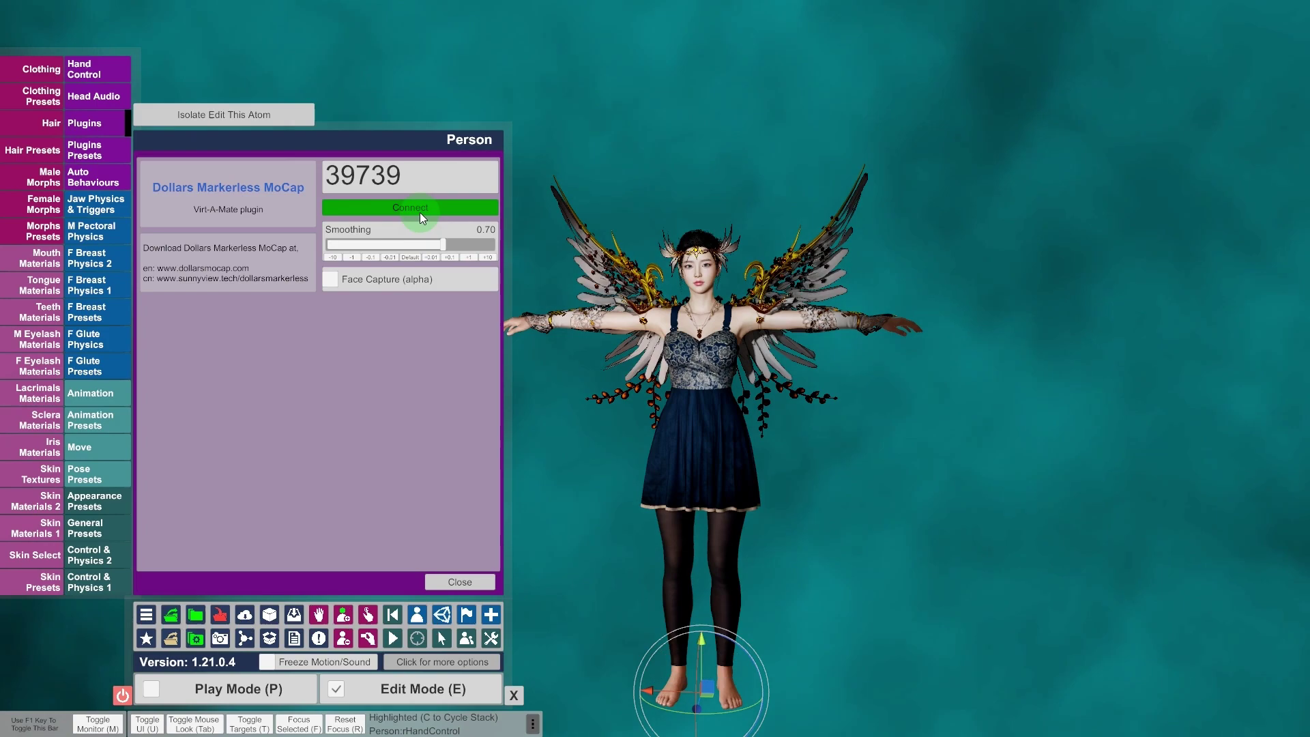
pyautogui.click(420, 217)
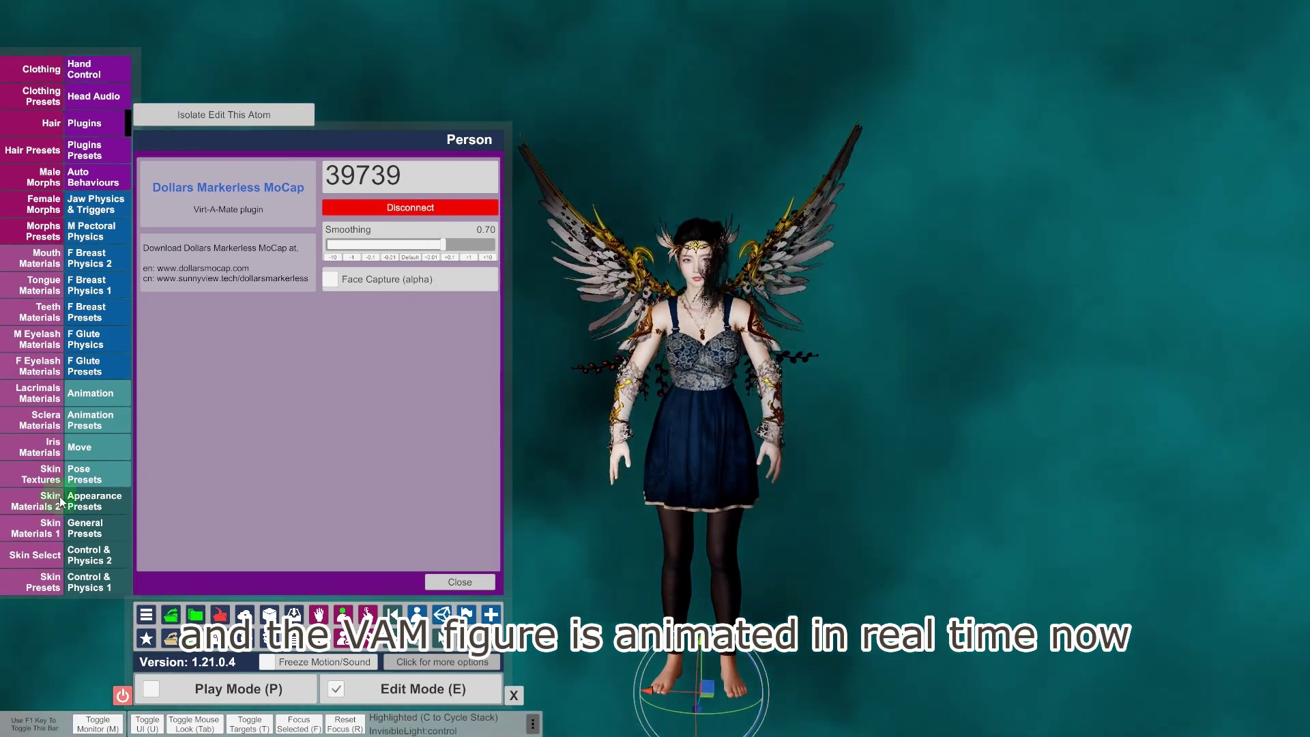
pyautogui.click(460, 581)
pyautogui.click(417, 458)
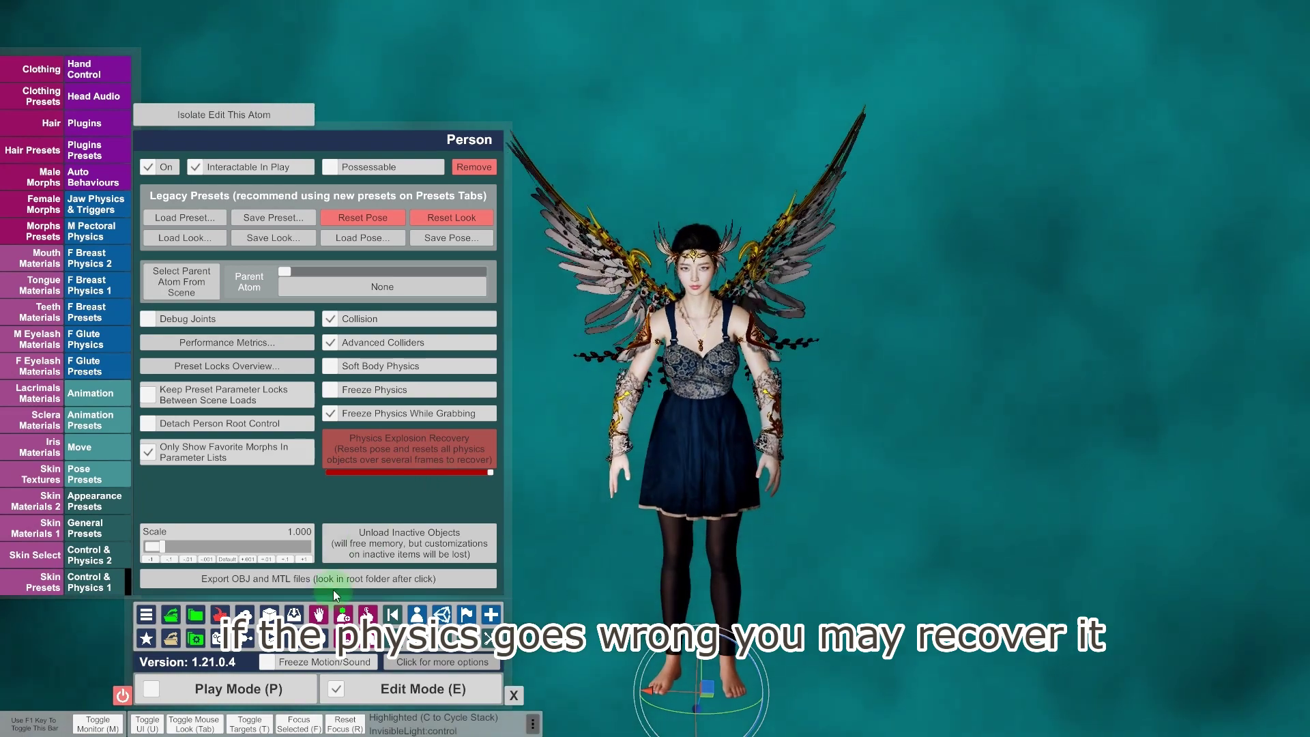
# Step: Bring Dollars forward and drag the mocap Smoothing slider, leaving it at 0.00
pyautogui.hotkey('alt', 'Tab')
pyautogui.click(1030, 392)
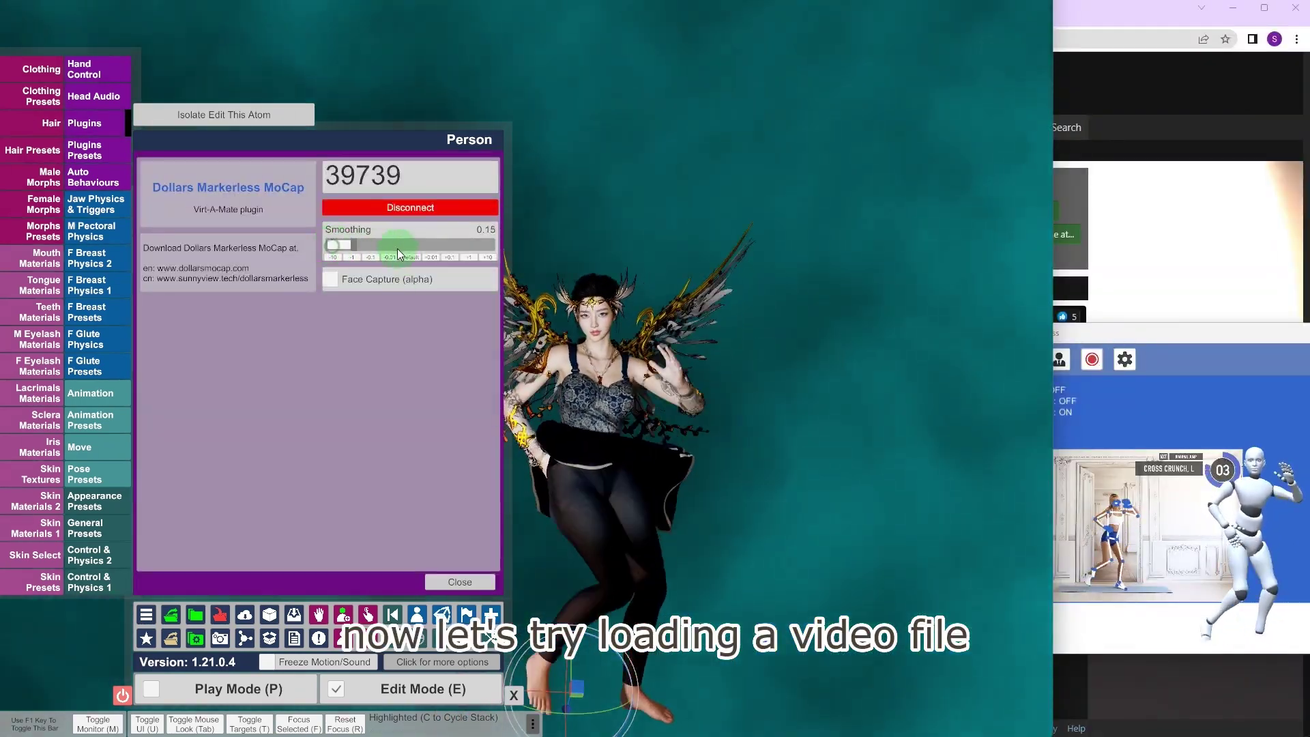
pyautogui.moveTo(397, 248); pyautogui.dragTo(331, 253)
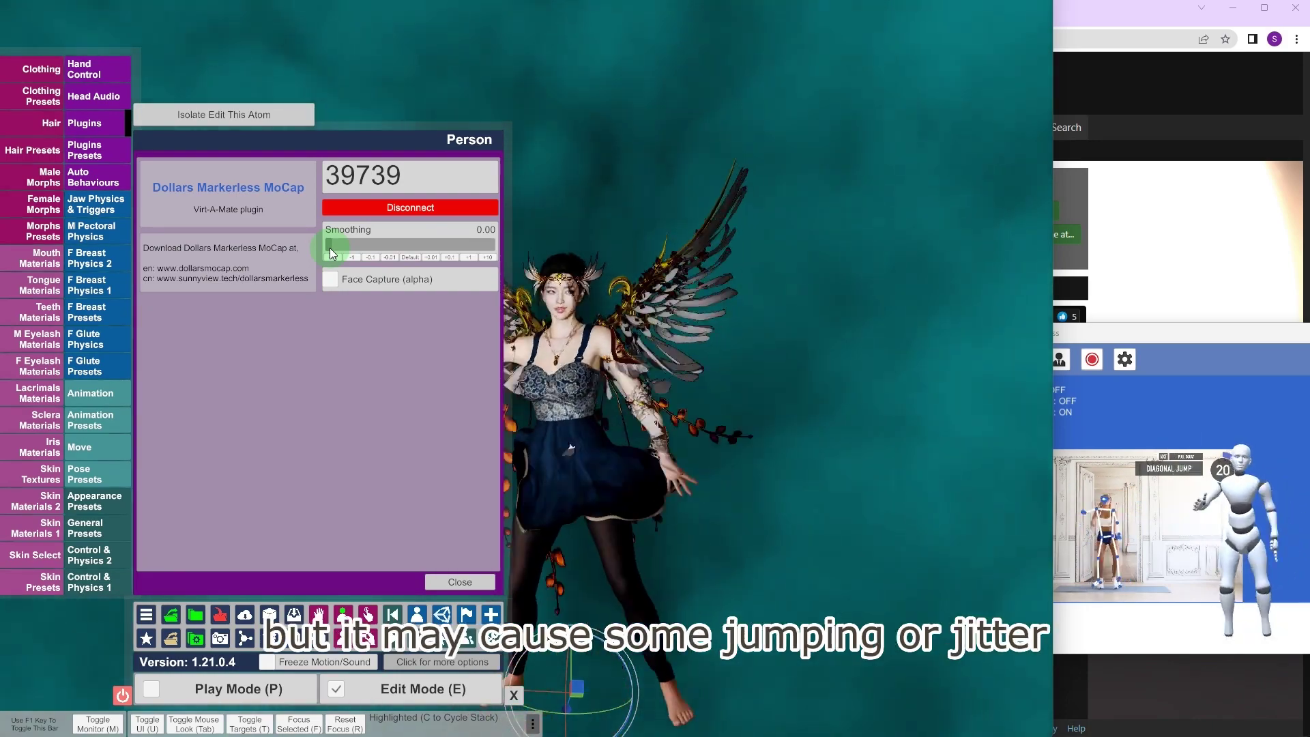
# Step: Set Smoothing to 0.70, disconnect the mocap stream and restore the TPose preset
pyautogui.moveTo(330, 253); pyautogui.dragTo(447, 247)
pyautogui.click(409, 259)
pyautogui.click(880, 310)
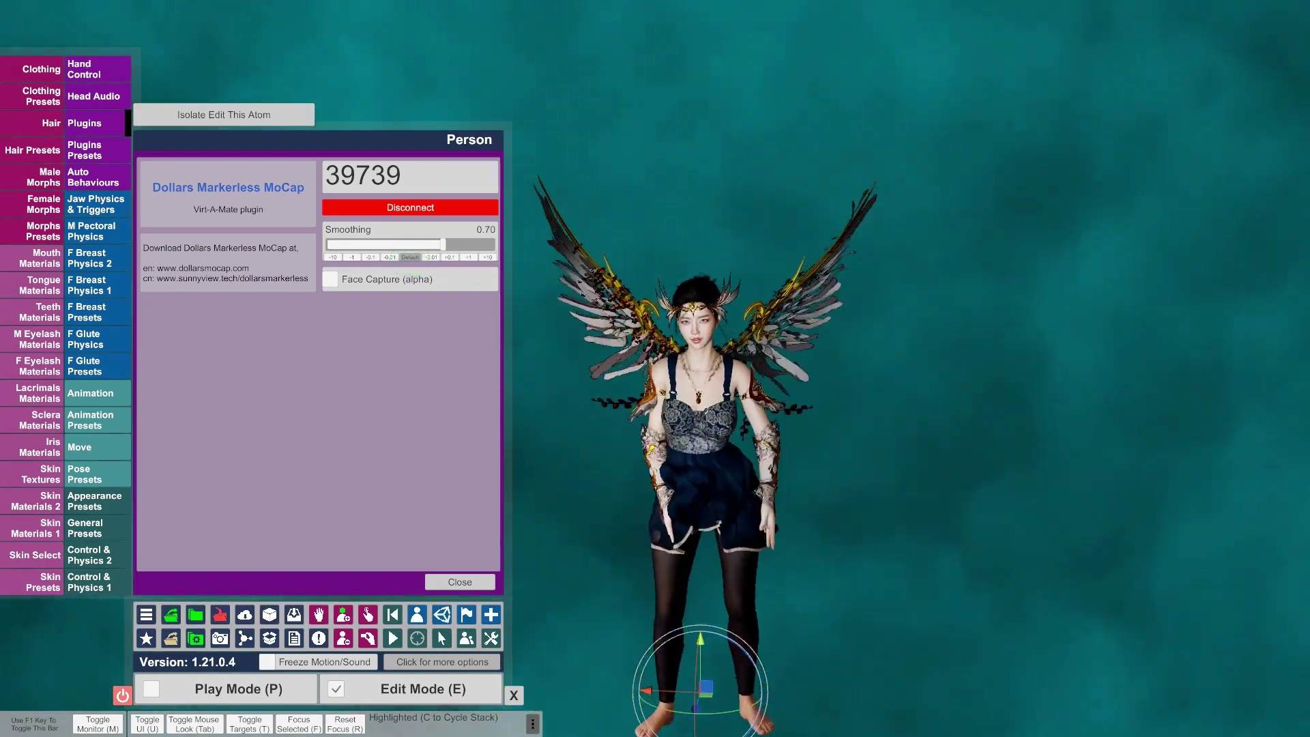
pyautogui.click(431, 210)
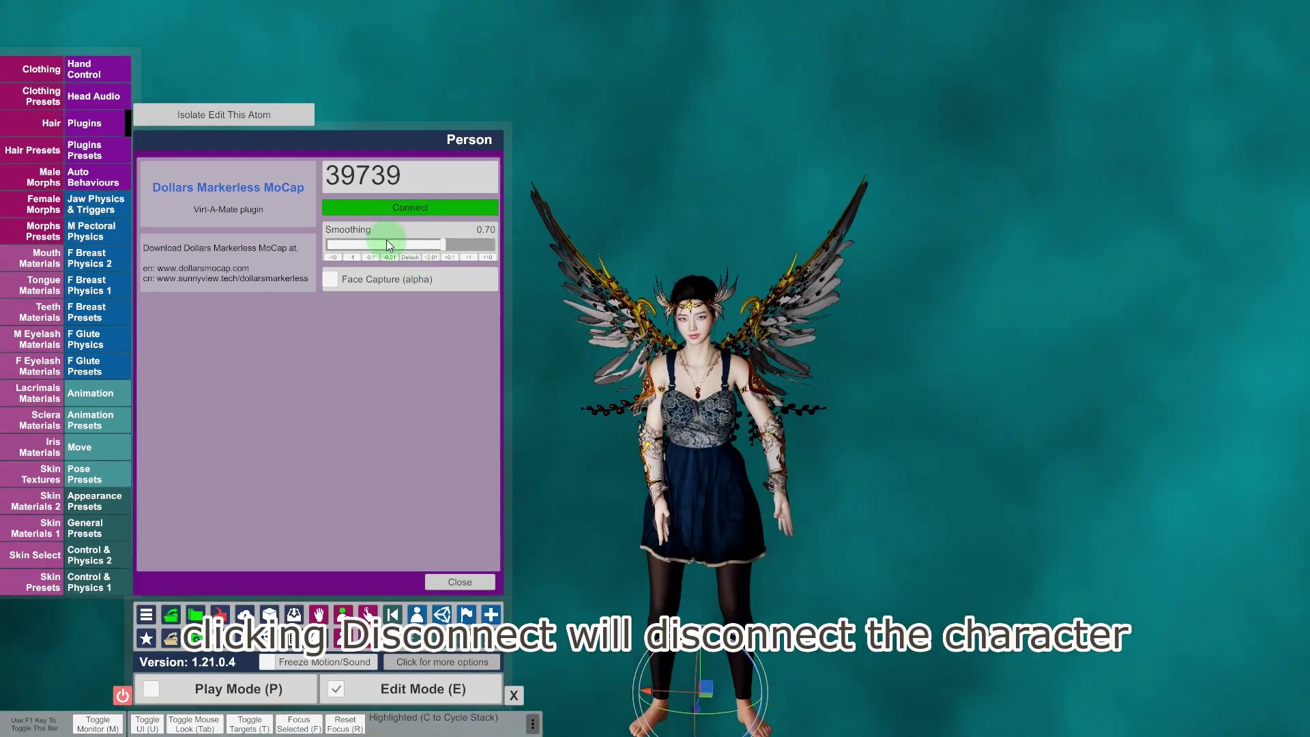
pyautogui.click(176, 306)
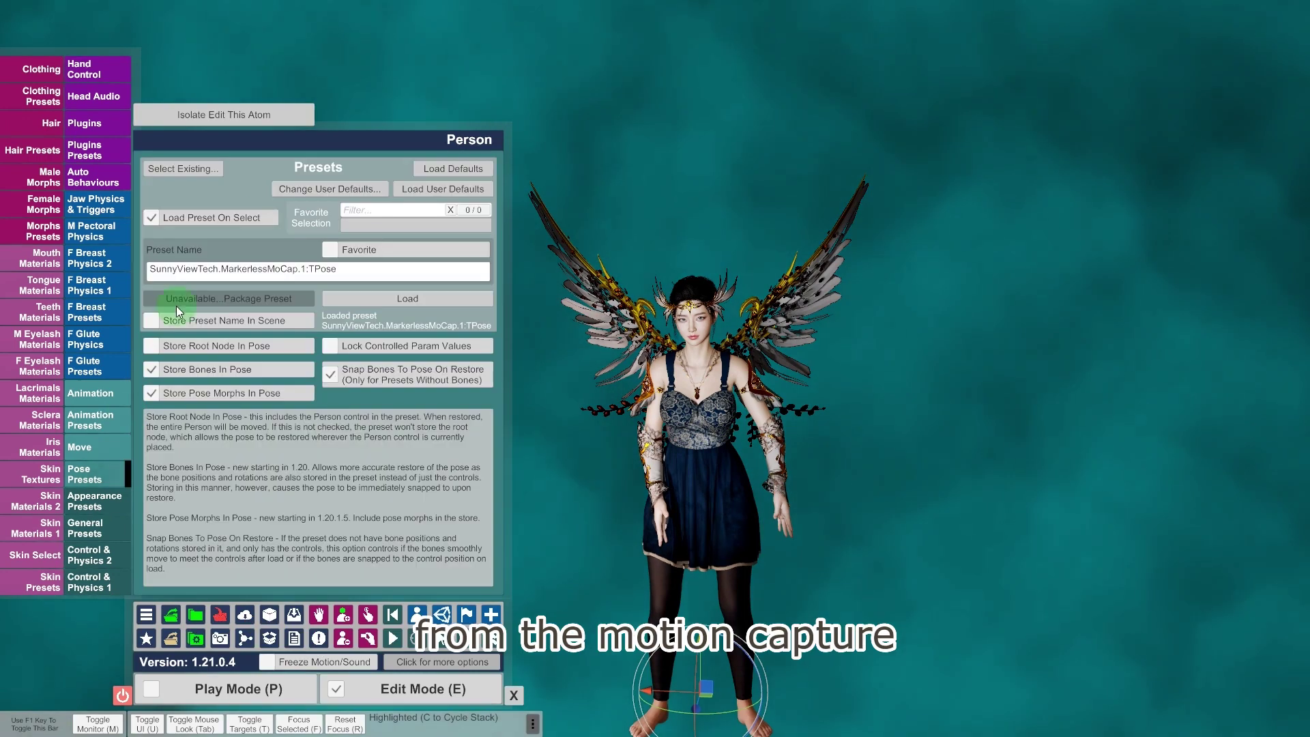
pyautogui.click(187, 171)
pyautogui.click(307, 178)
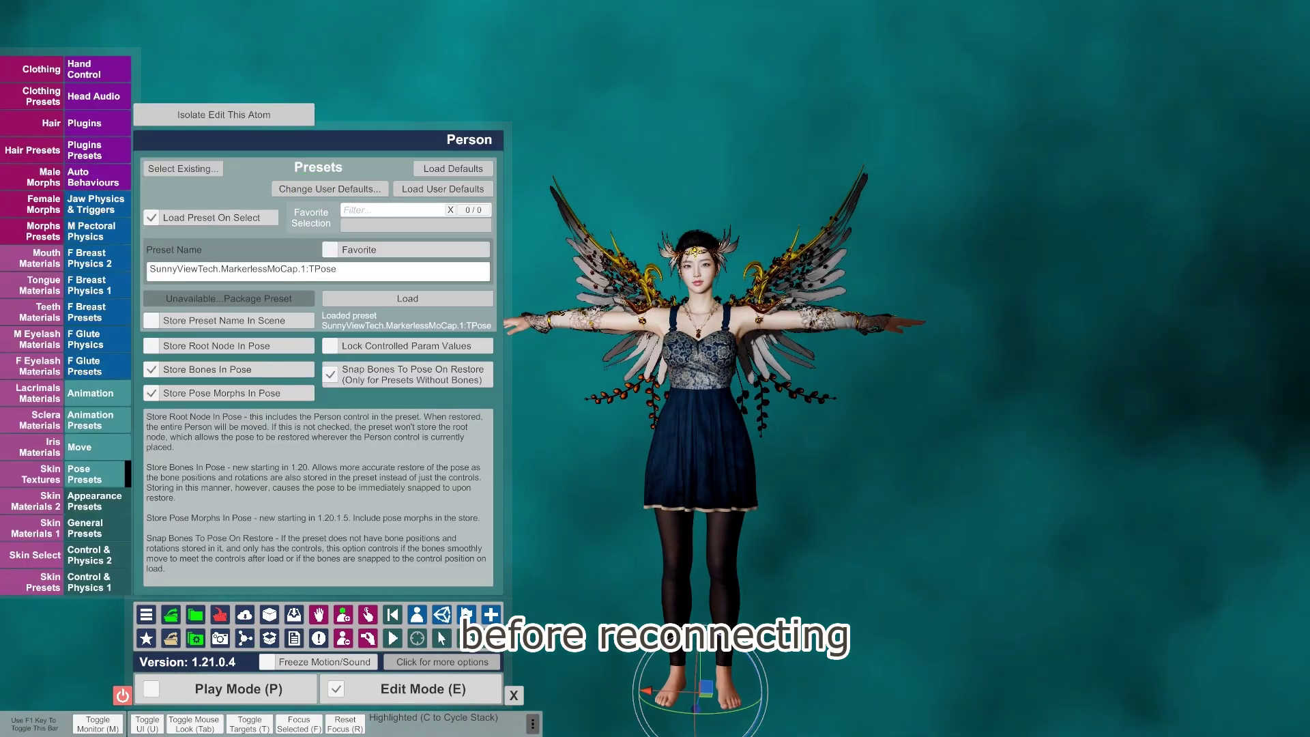
# Step: Switch the Dollars capture source back to the live camera
pyautogui.hotkey('alt', 'Tab')
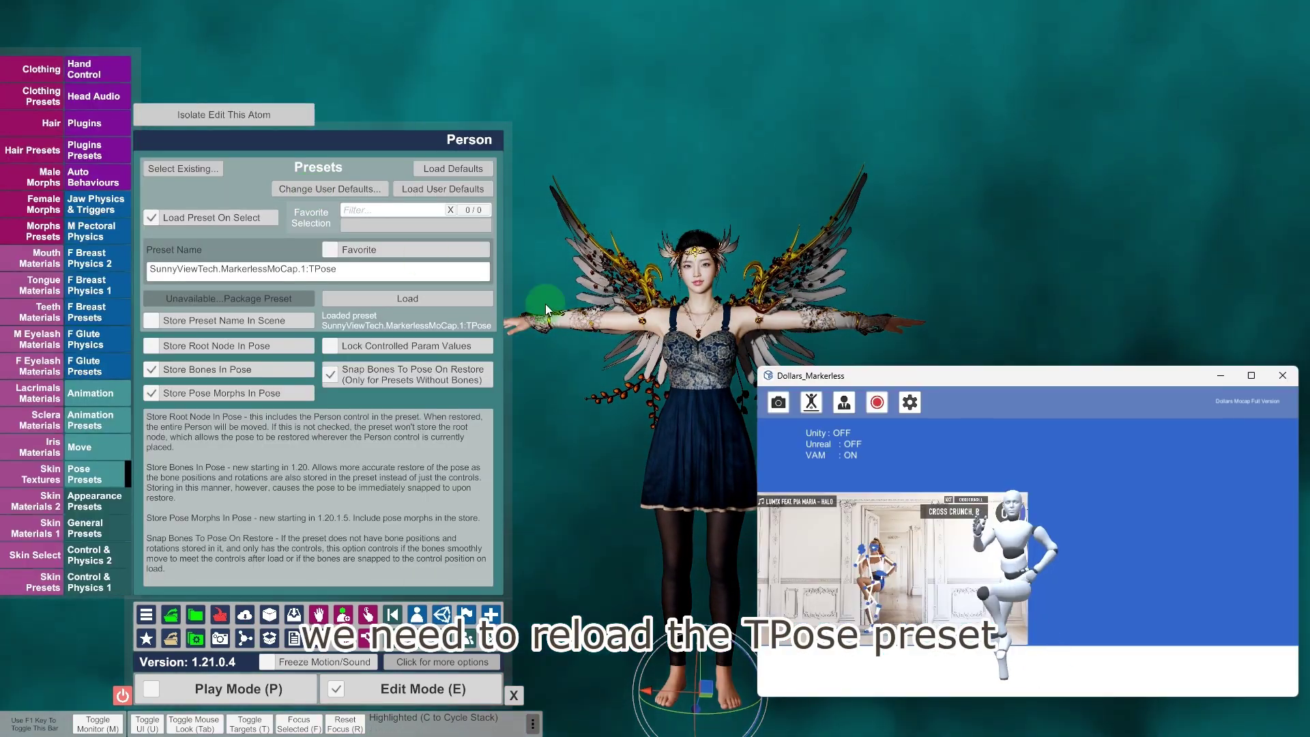
pyautogui.click(779, 402)
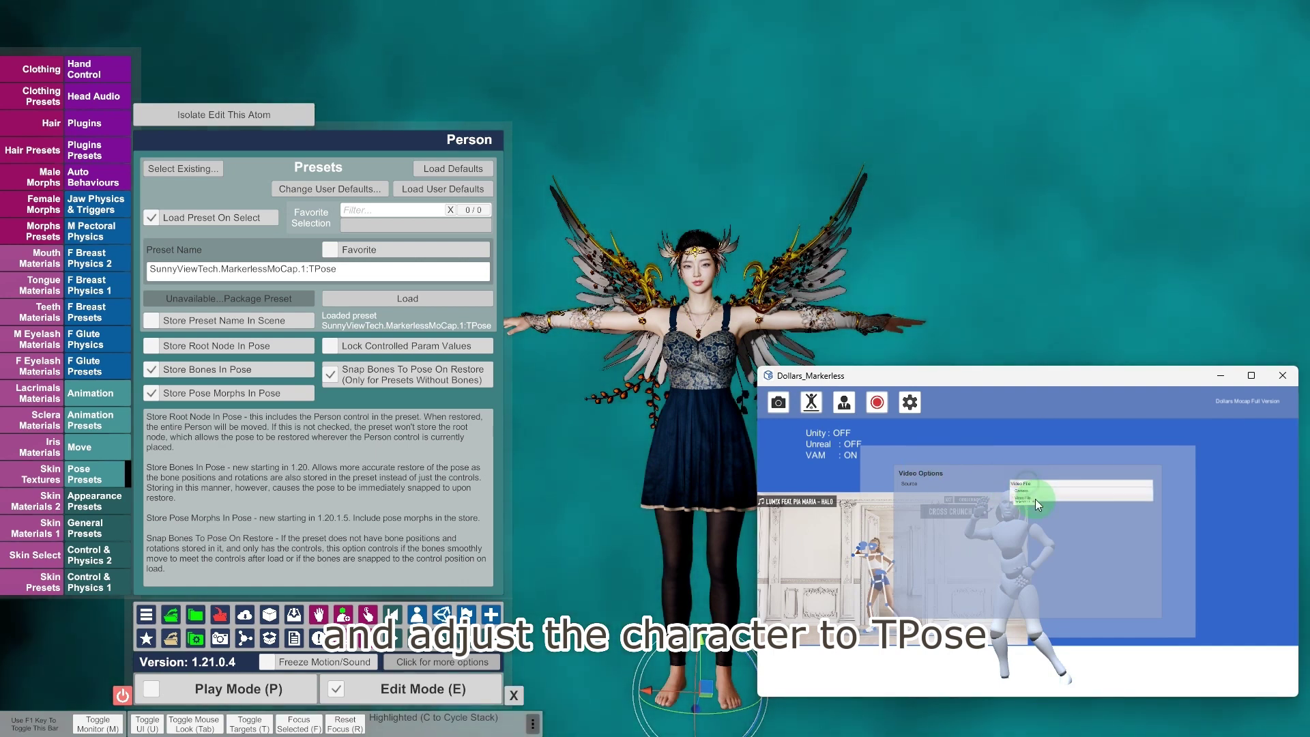
pyautogui.click(1030, 490)
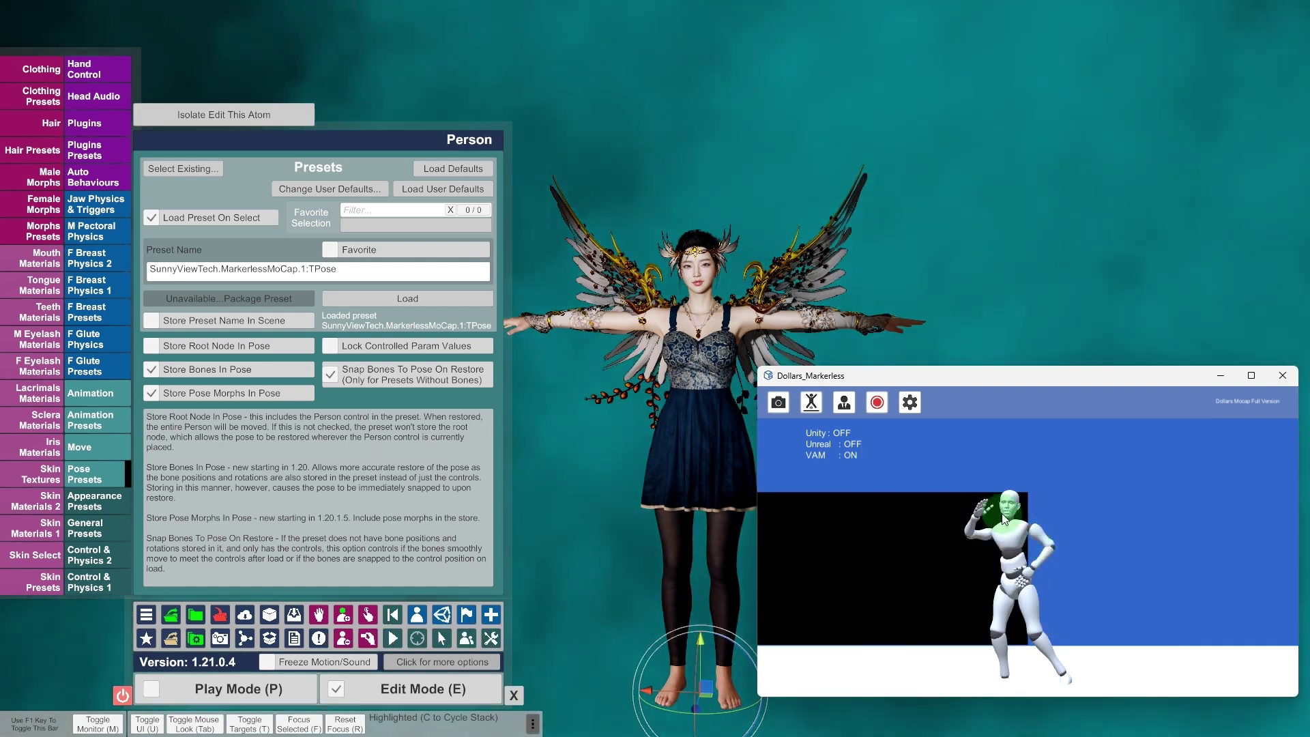
pyautogui.click(100, 123)
# Step: Enable Face Capture (alpha) and turn off Auto Blink in Auto Behaviours
pyautogui.click(367, 281)
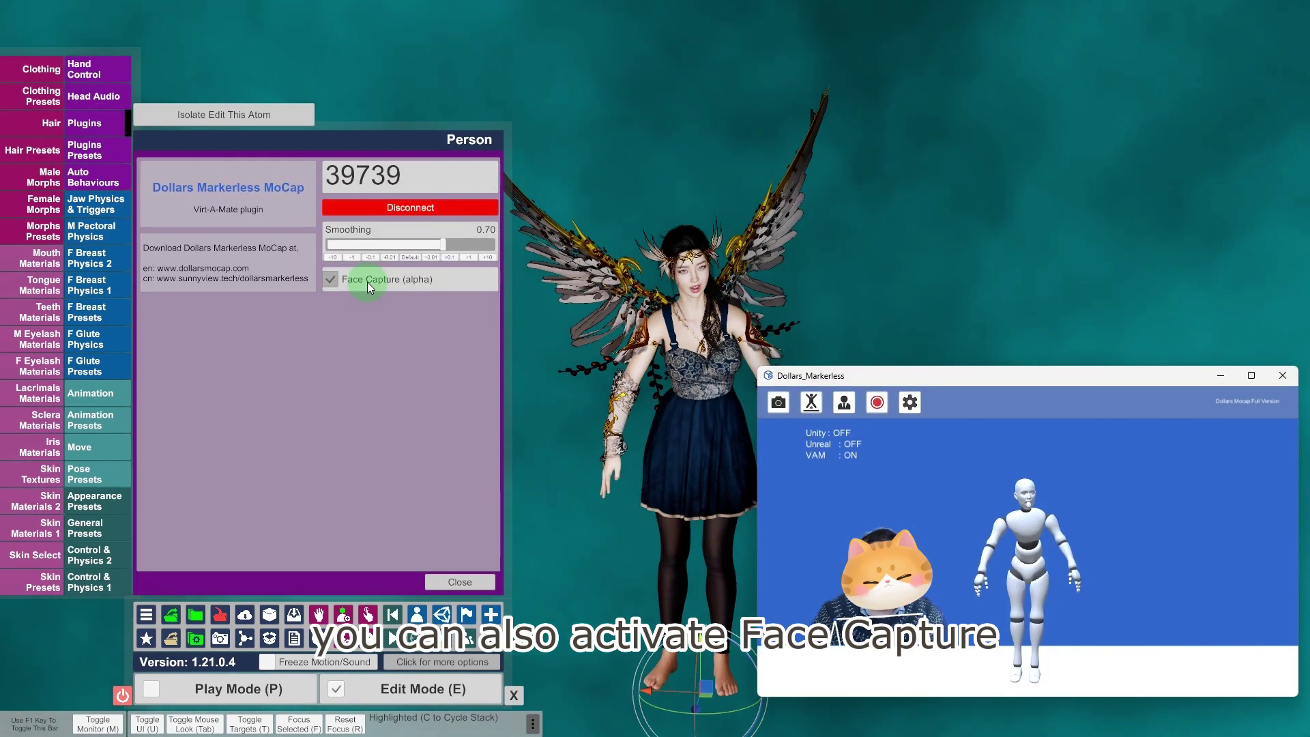
pyautogui.click(816, 435)
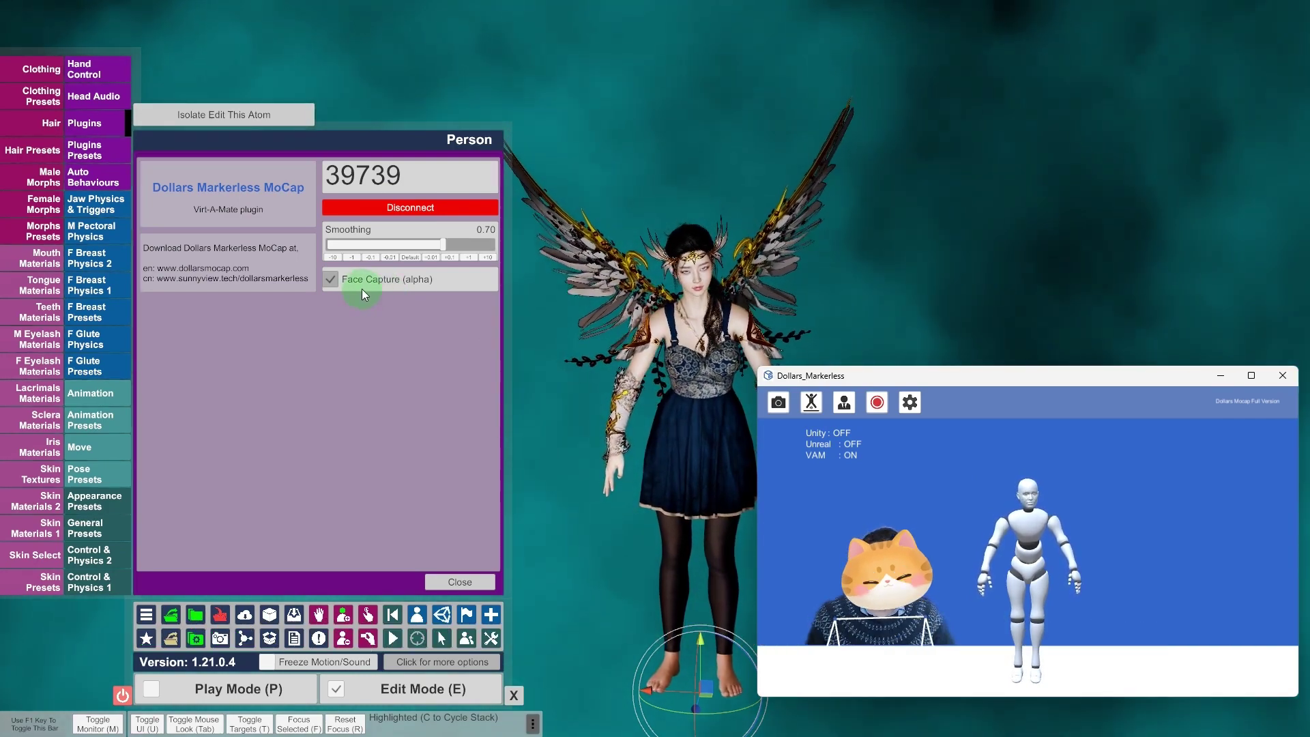
pyautogui.click(102, 179)
pyautogui.click(331, 165)
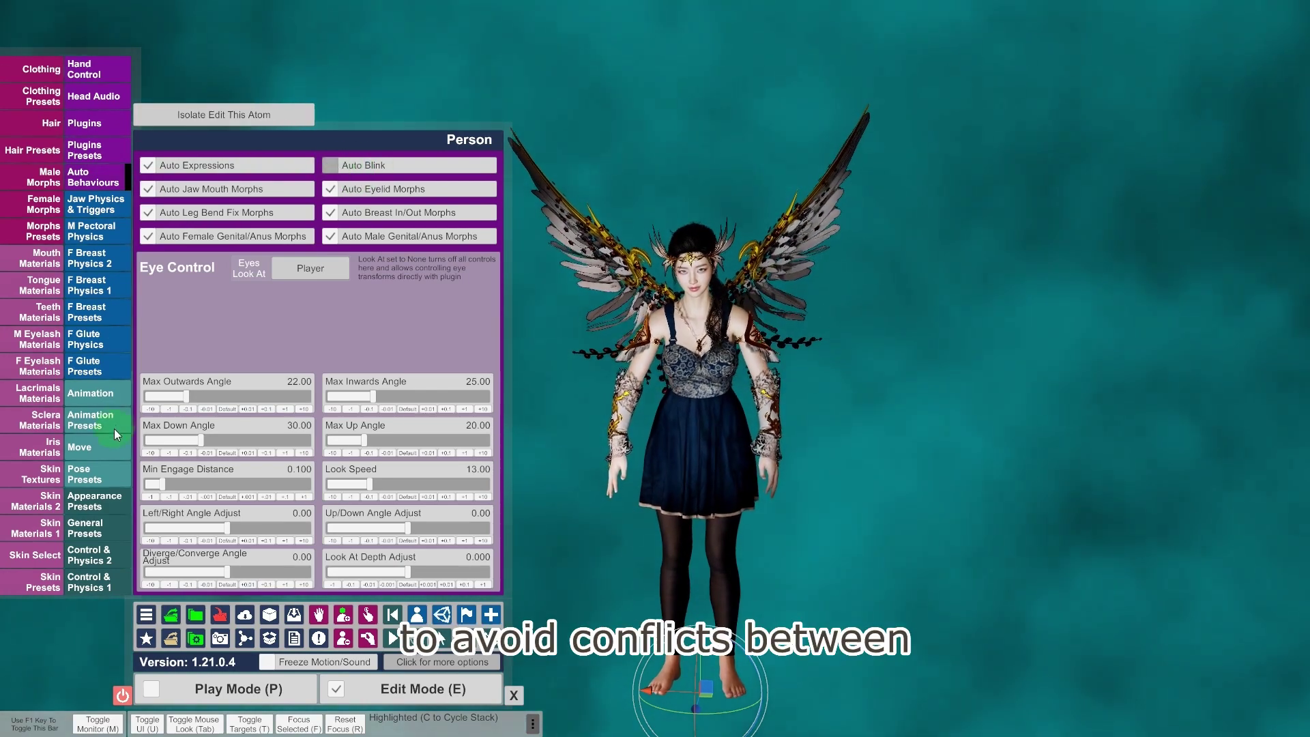
# Step: Switch the Dollars capture to upper-body mode
pyautogui.click(84, 127)
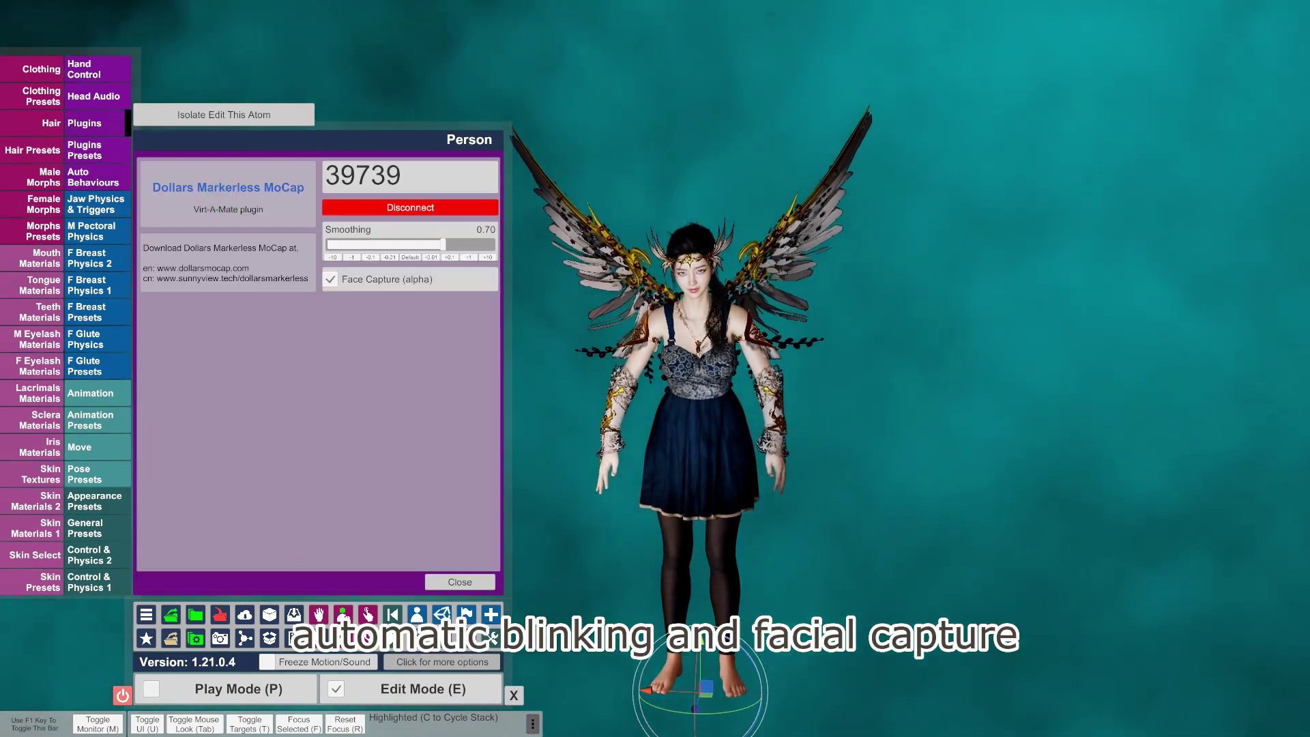
pyautogui.hotkey('alt', 'Tab')
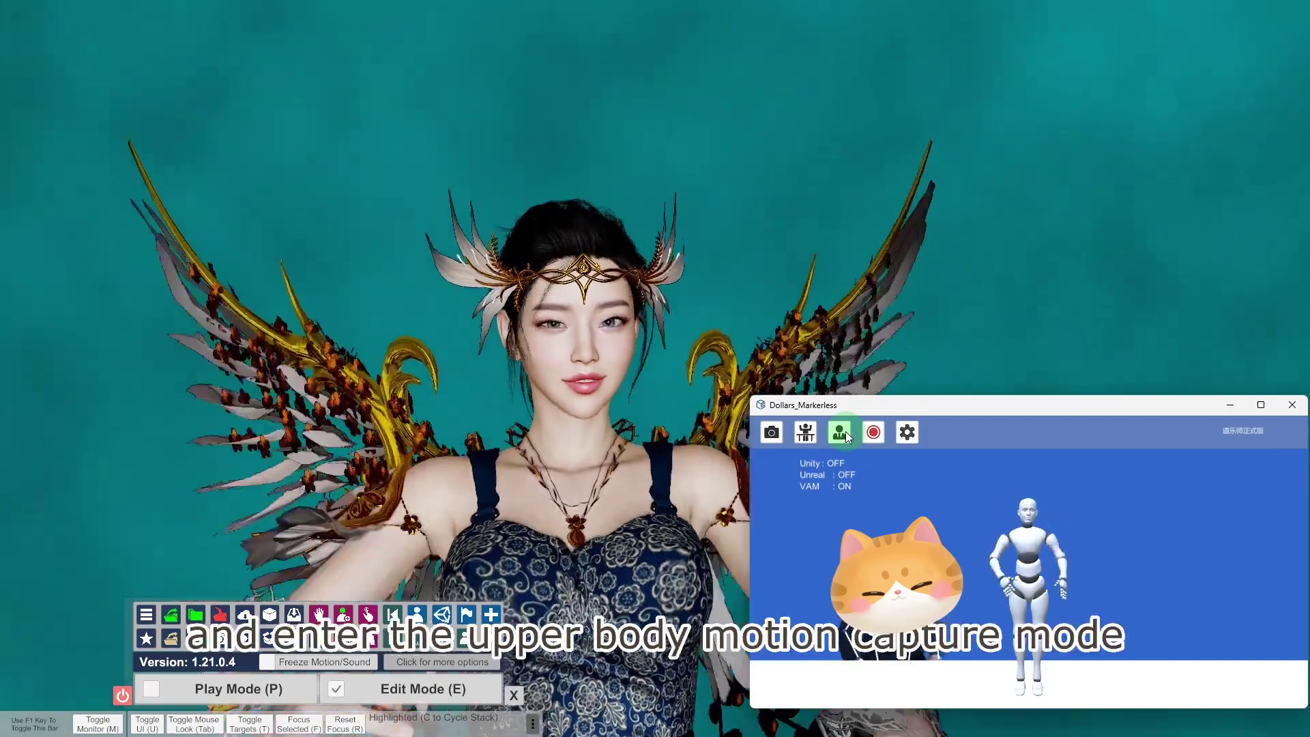
pyautogui.click(841, 433)
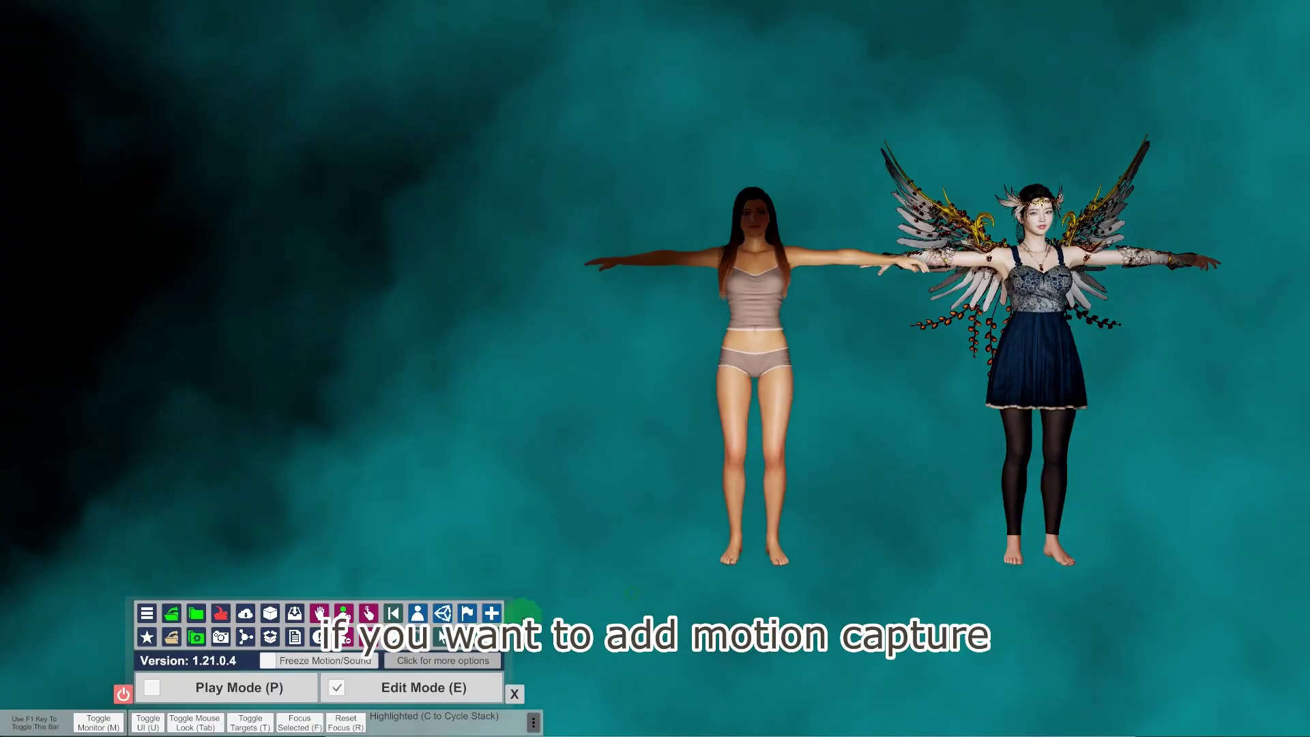
# Step: Load the MarkerlessMoCap.cslist plugin onto the second Person (Person#2)
pyautogui.click(417, 613)
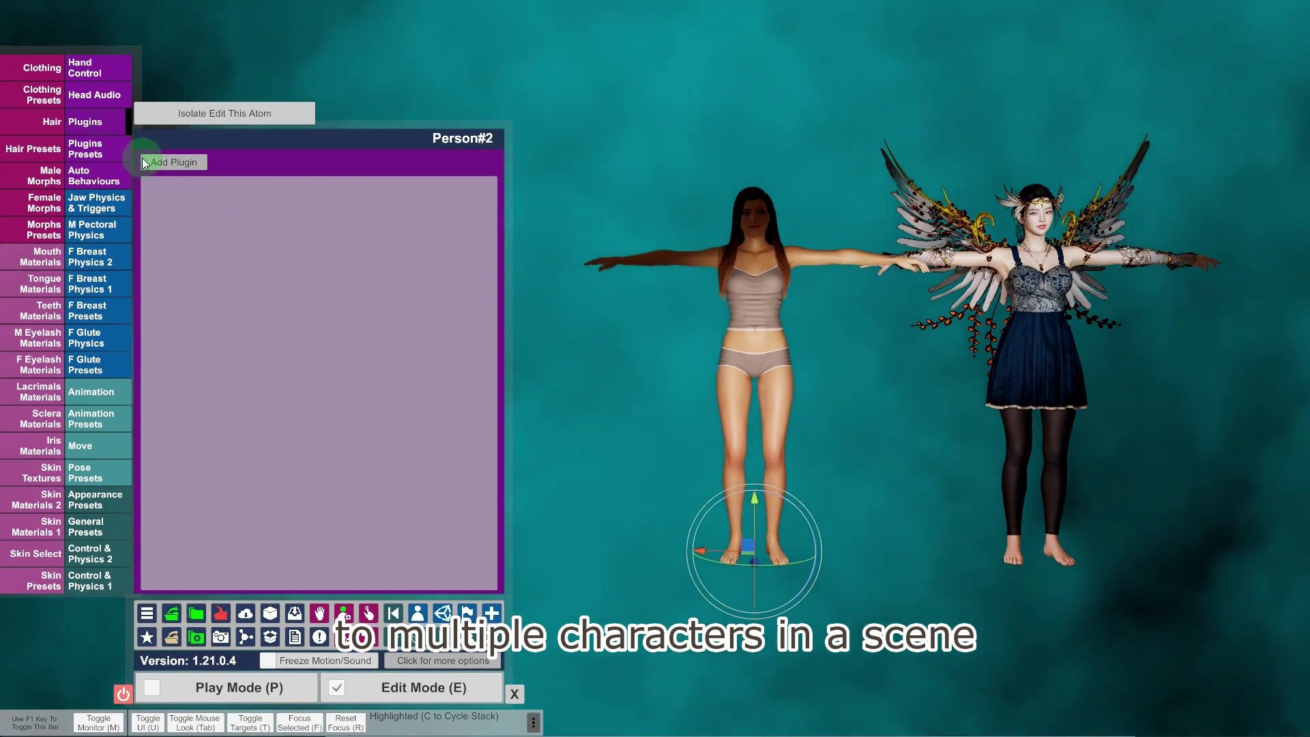
pyautogui.click(144, 163)
pyautogui.click(194, 192)
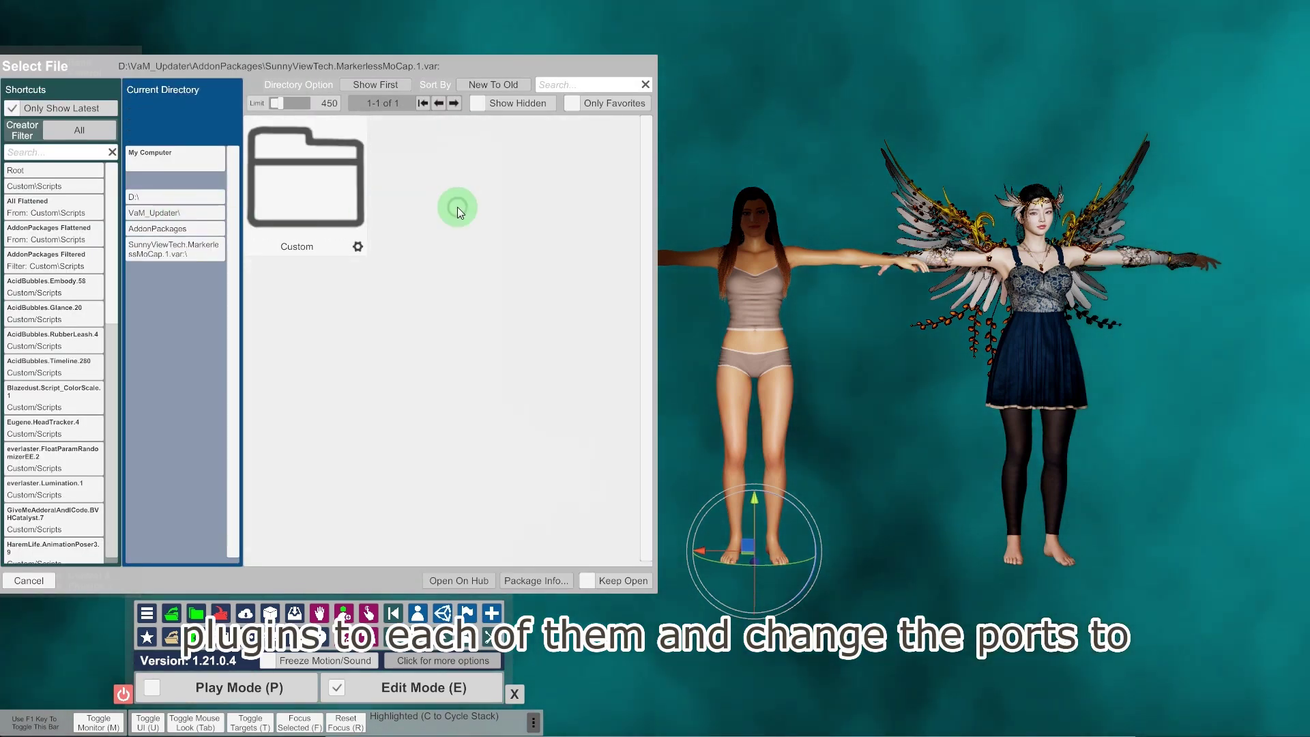
pyautogui.click(477, 255)
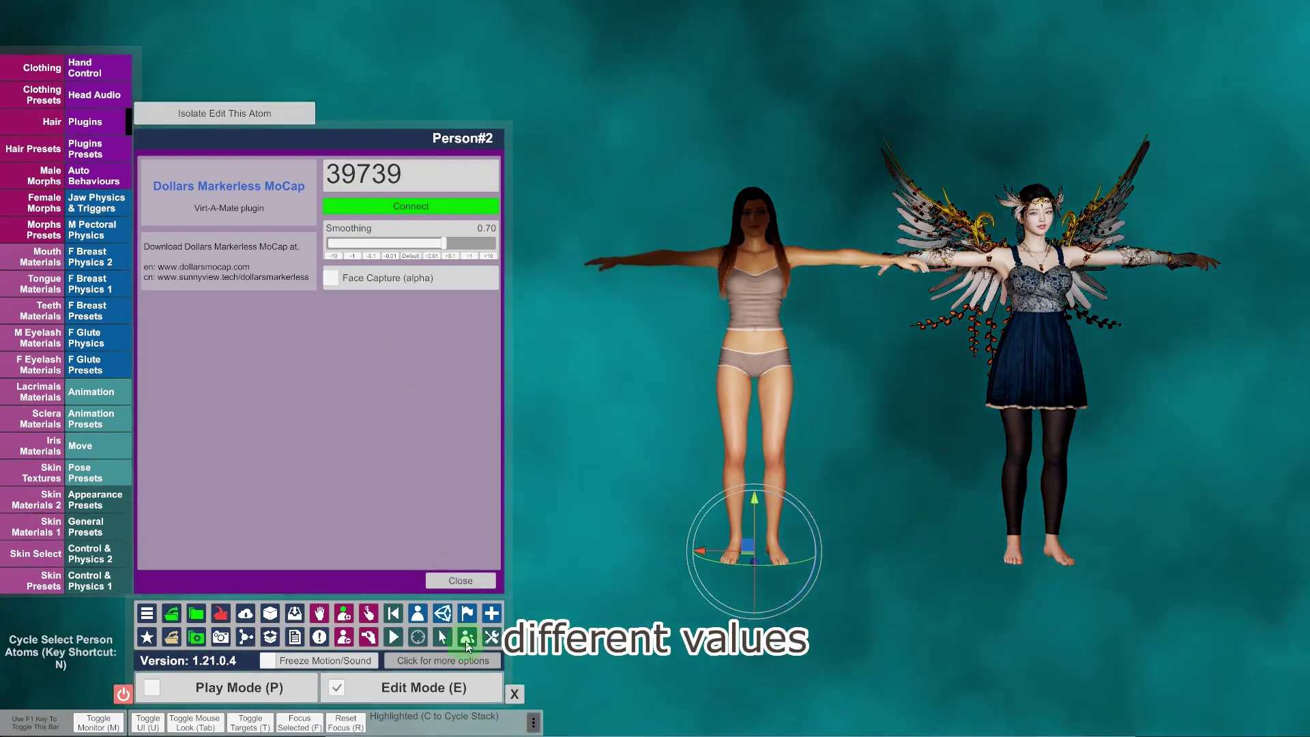
pyautogui.click(417, 613)
pyautogui.click(173, 162)
pyautogui.click(191, 194)
pyautogui.click(306, 199)
pyautogui.click(333, 253)
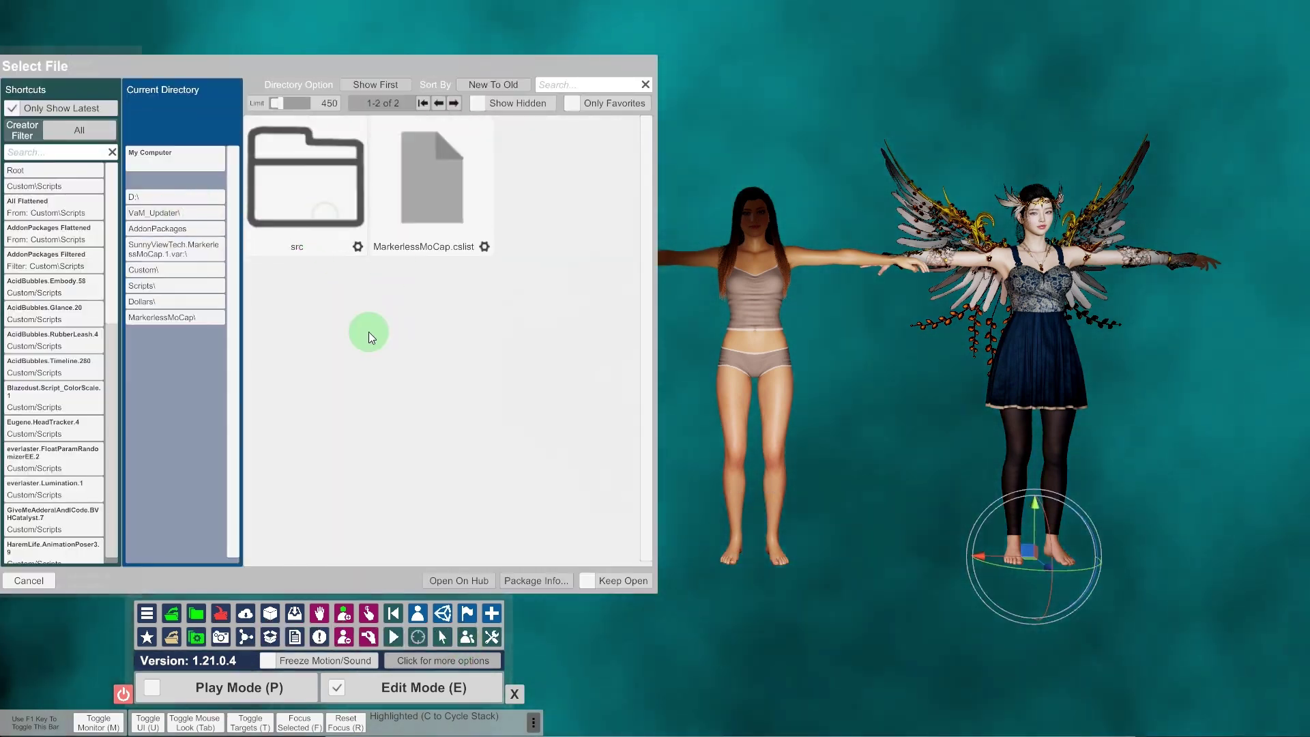
pyautogui.click(432, 206)
# Step: Change the Dollars Markerless MoCap plugin's port from 39739 to 39740
pyautogui.click(404, 252)
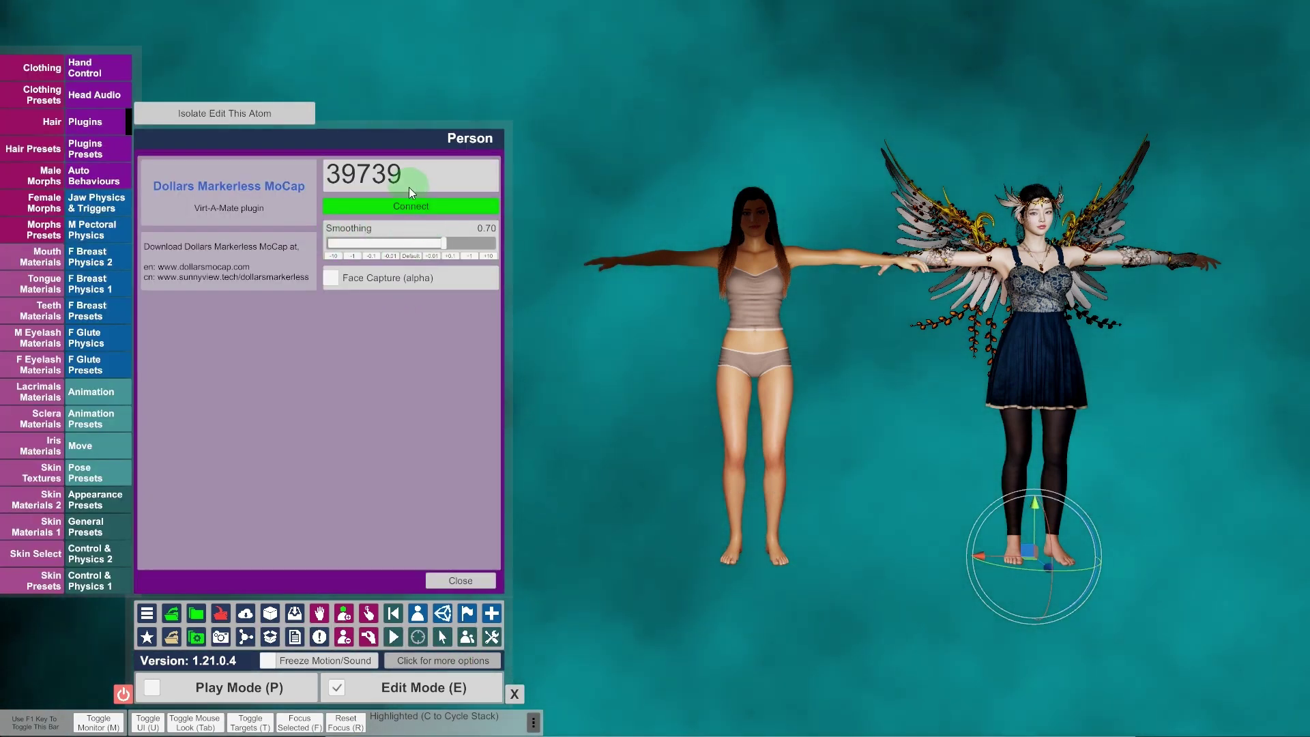
pyautogui.press('BackSpace')
pyautogui.press('BackSpace')
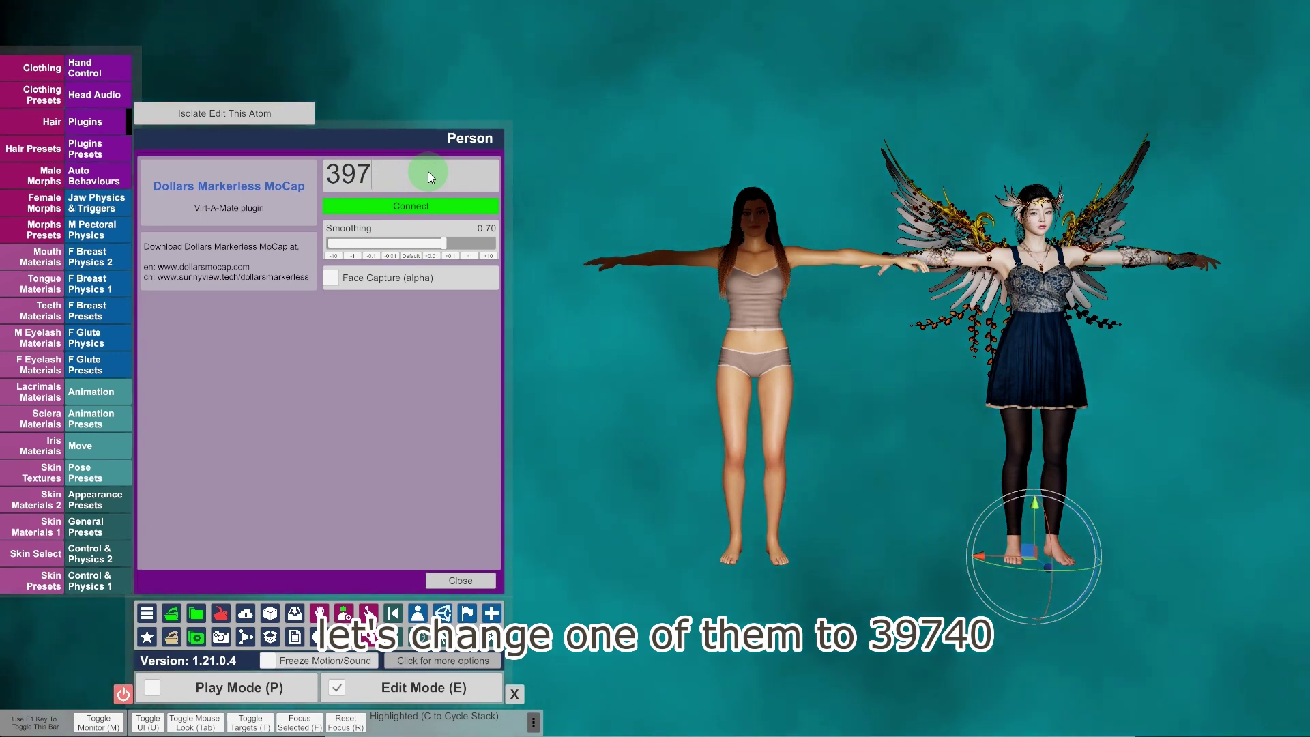
pyautogui.write('40')
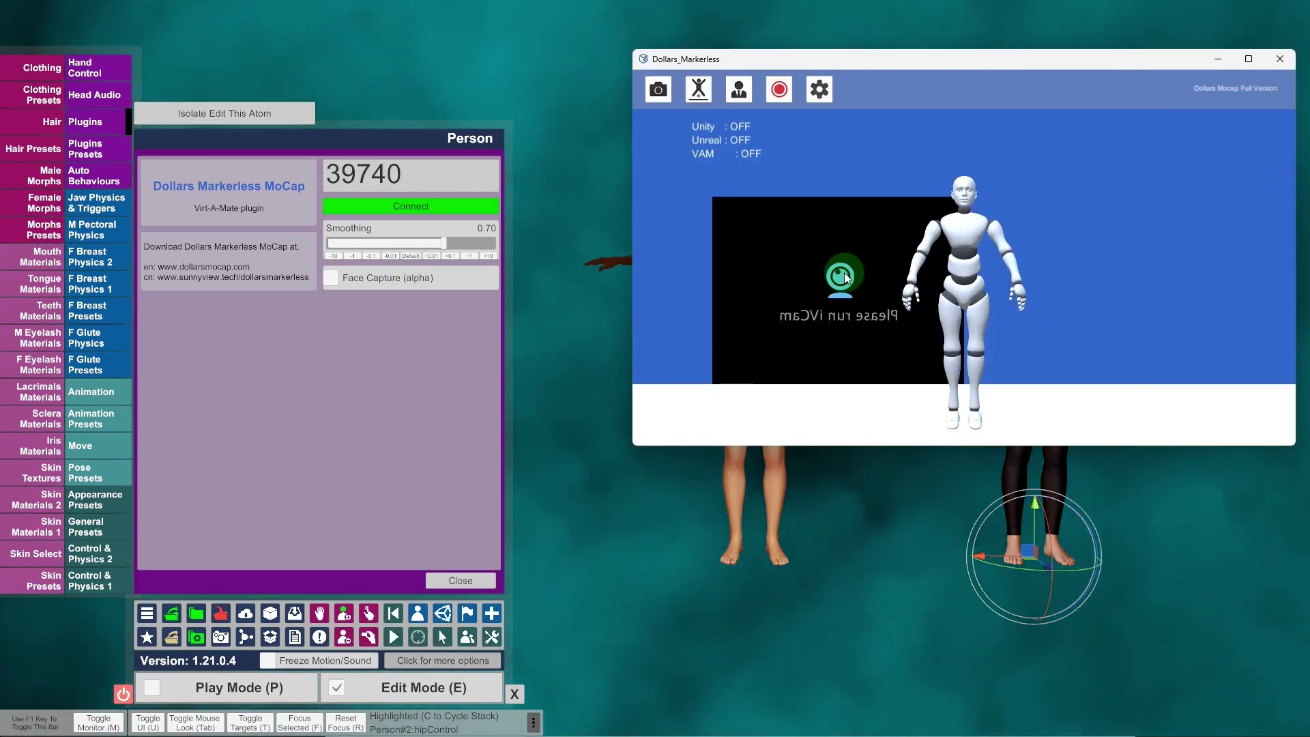
# Step: Enable Virt-A-Mate Streaming and load the basketball video file as the tracking source
pyautogui.click(820, 90)
pyautogui.click(940, 251)
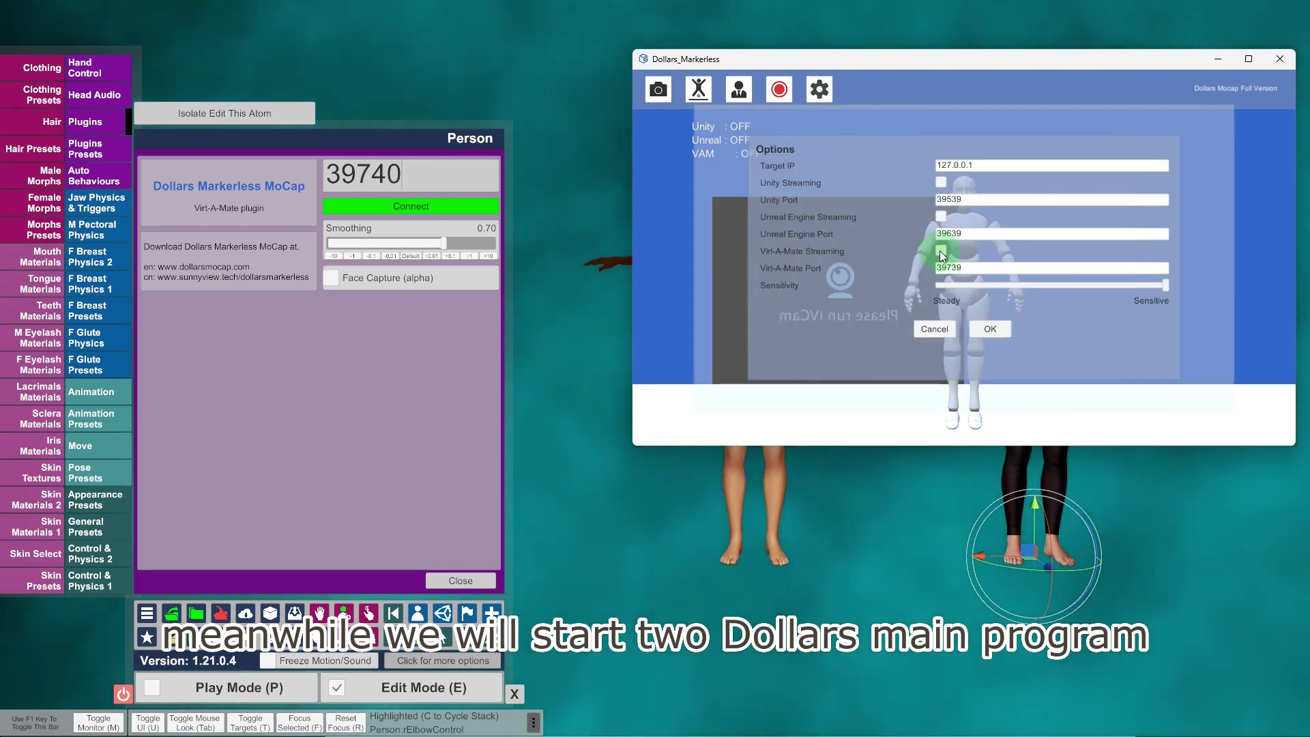
pyautogui.click(989, 329)
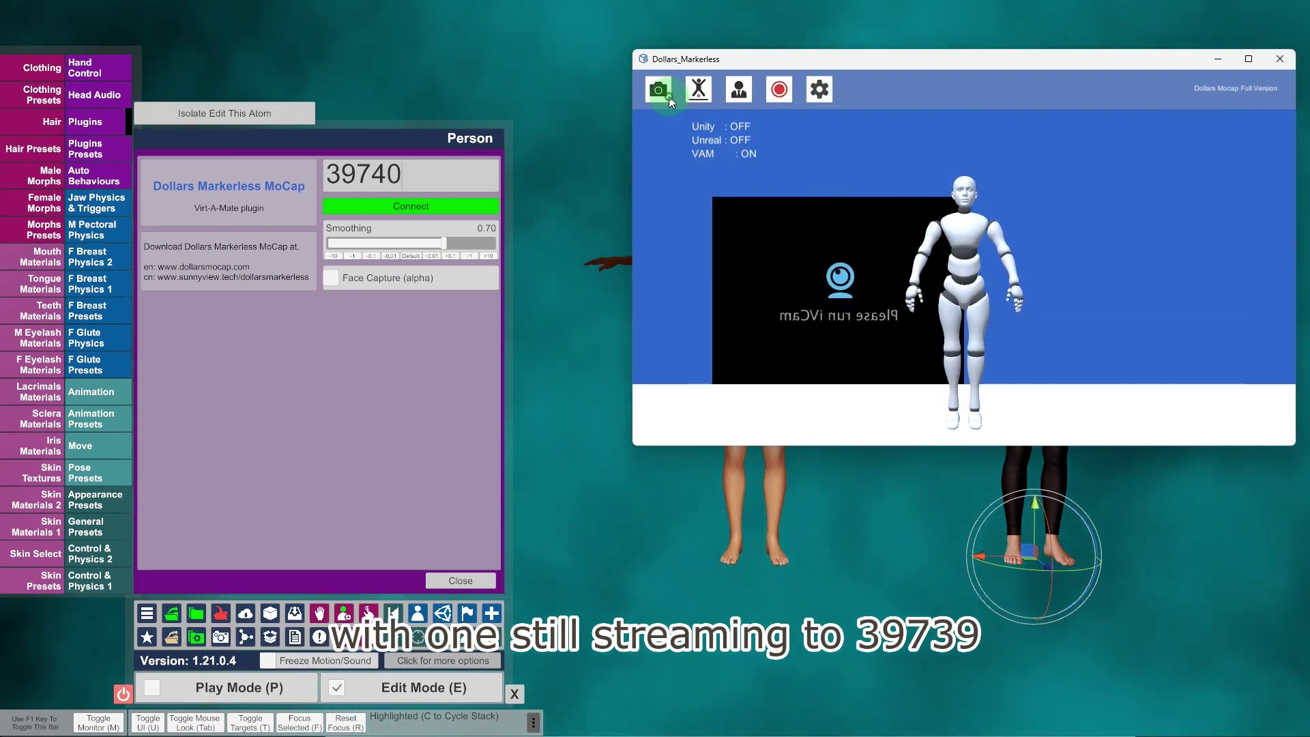
pyautogui.click(668, 97)
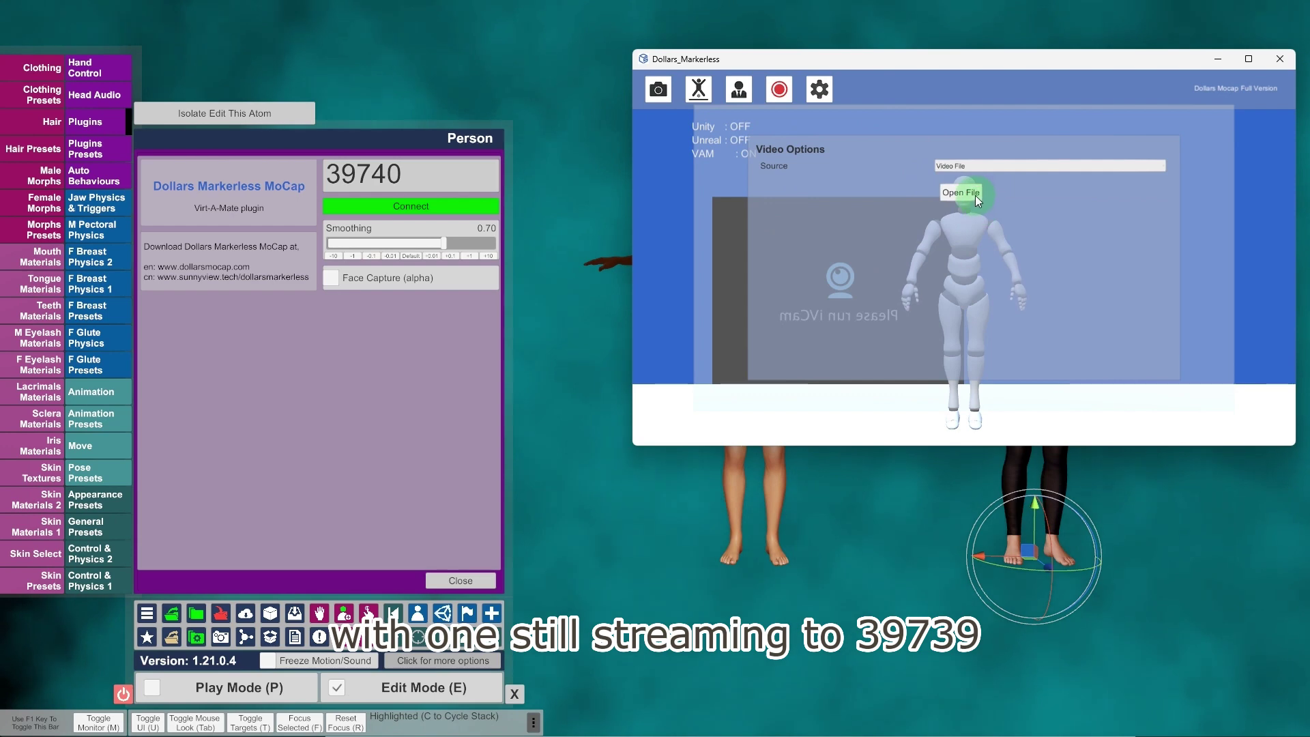
pyautogui.click(1027, 226)
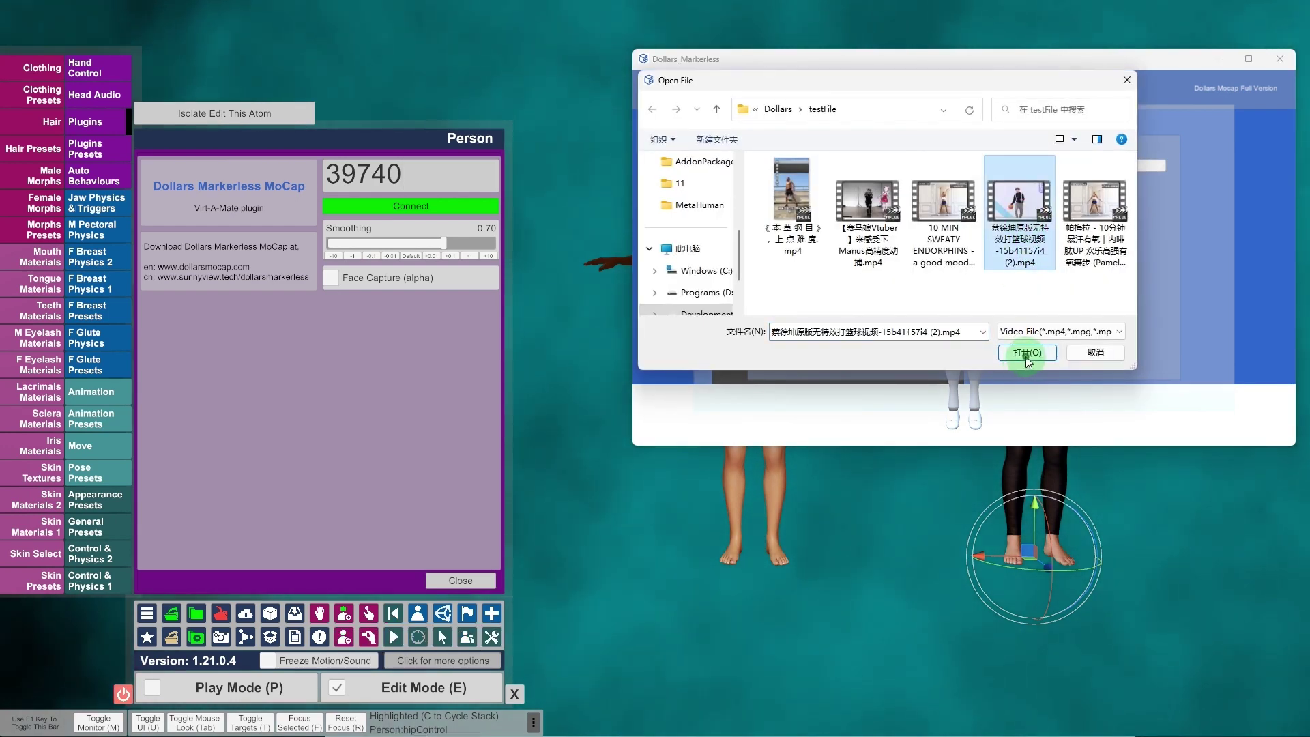
pyautogui.click(1028, 354)
# Step: Connect Person#2 in Virt-A-Mate to the port 39739 mocap stream
pyautogui.click(361, 203)
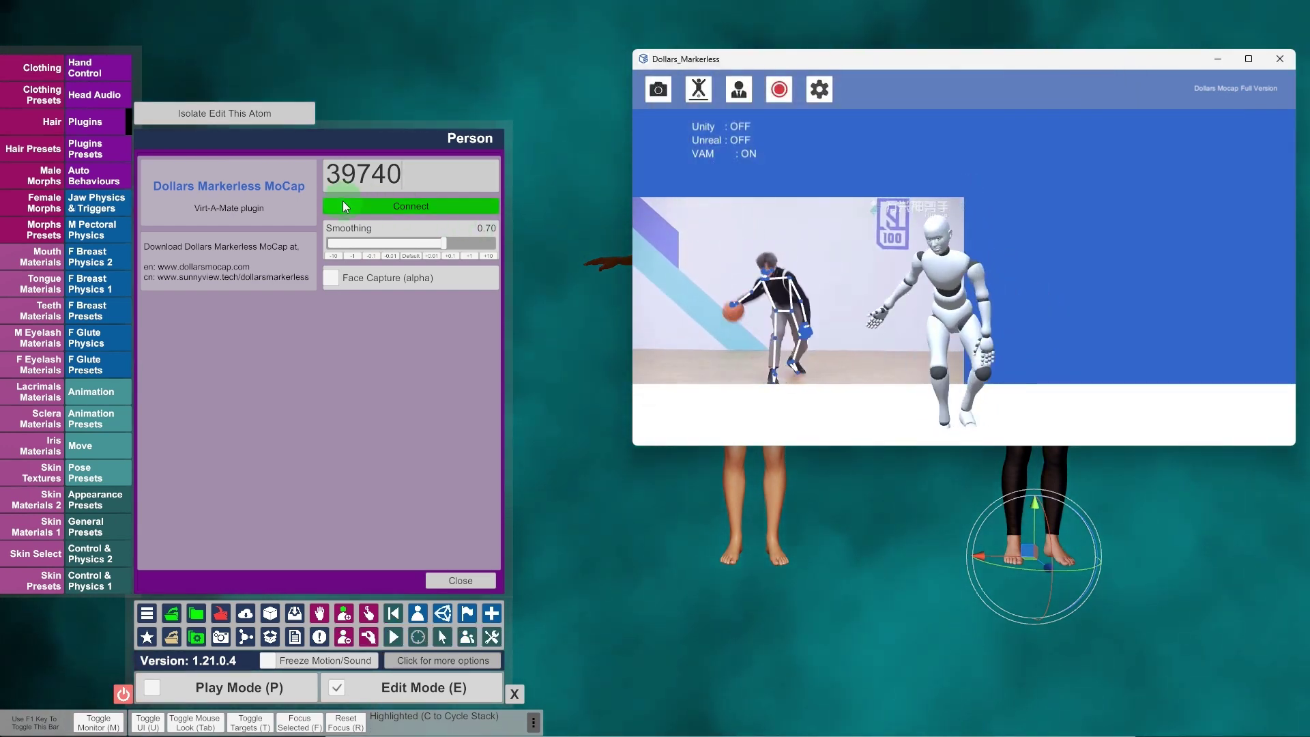
pyautogui.click(467, 640)
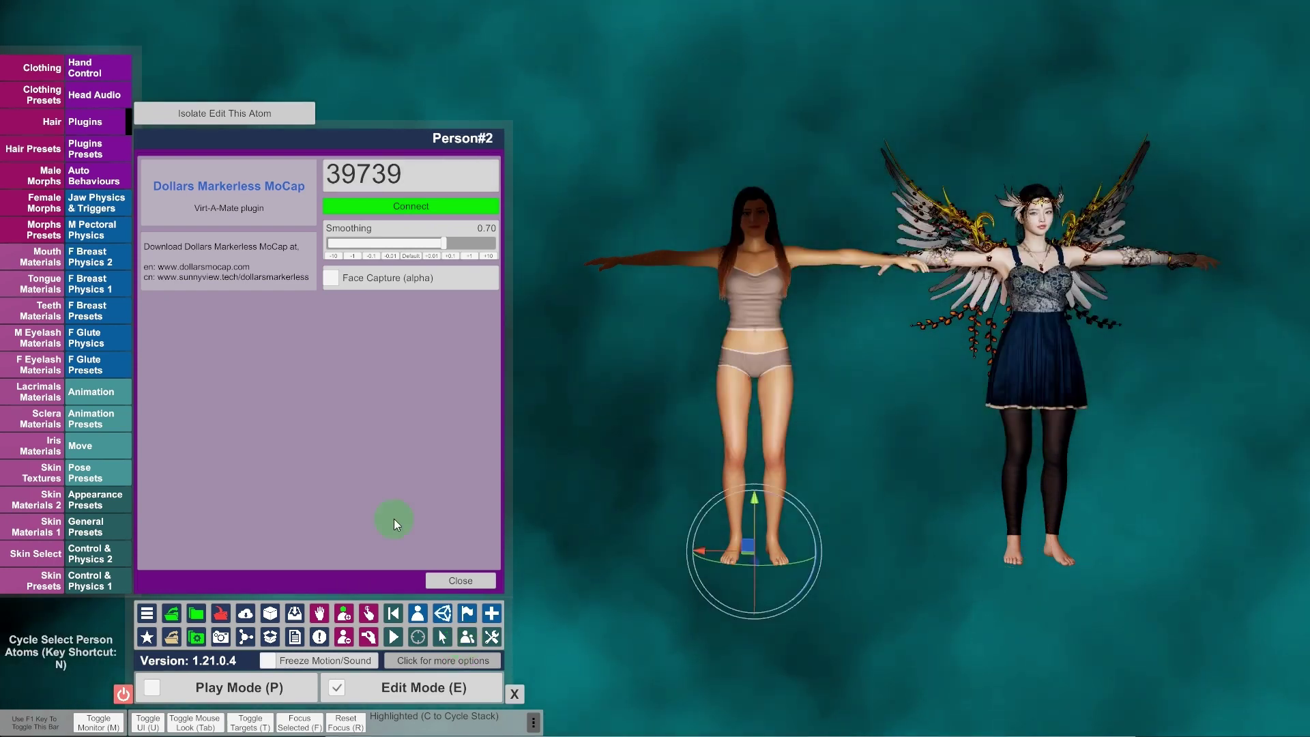
pyautogui.click(374, 205)
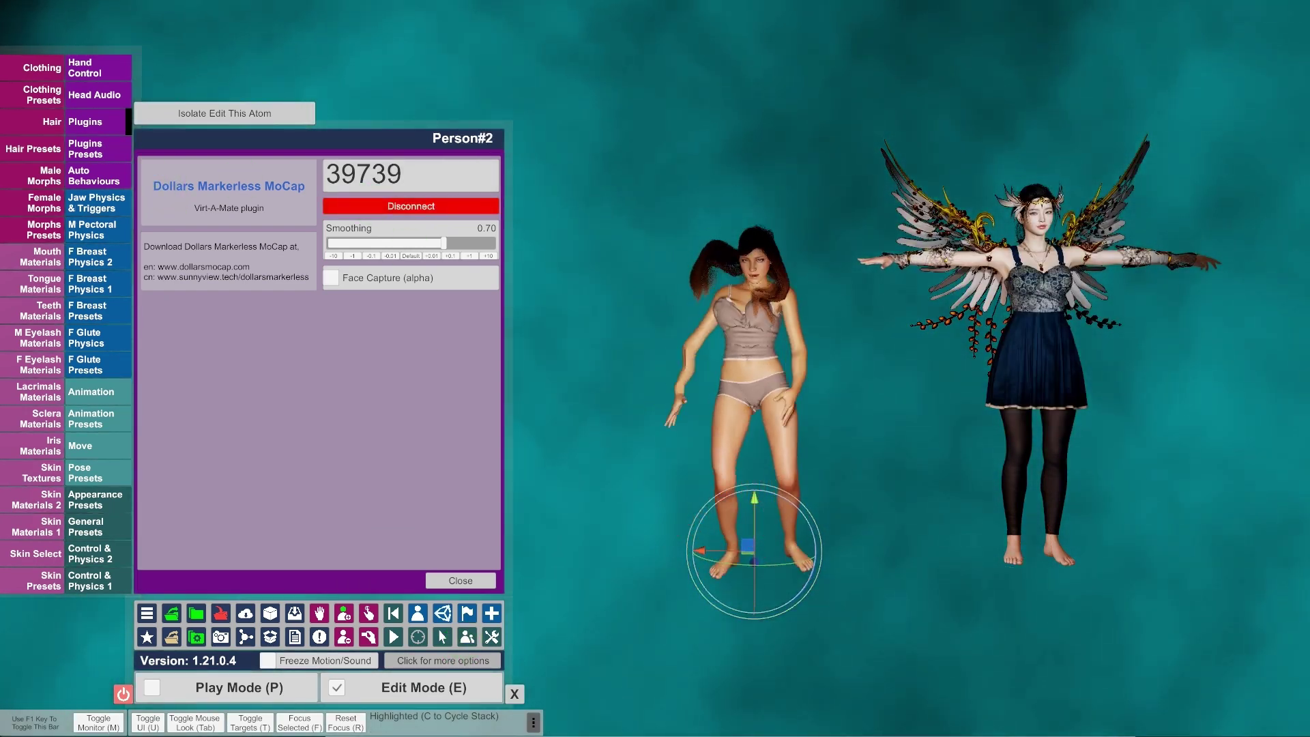
# Step: In the second Dollars instance, set the Virt-A-Mate port to 39740 and enable streaming
pyautogui.hotkey('alt', 'Tab')
pyautogui.click(829, 370)
pyautogui.click(941, 483)
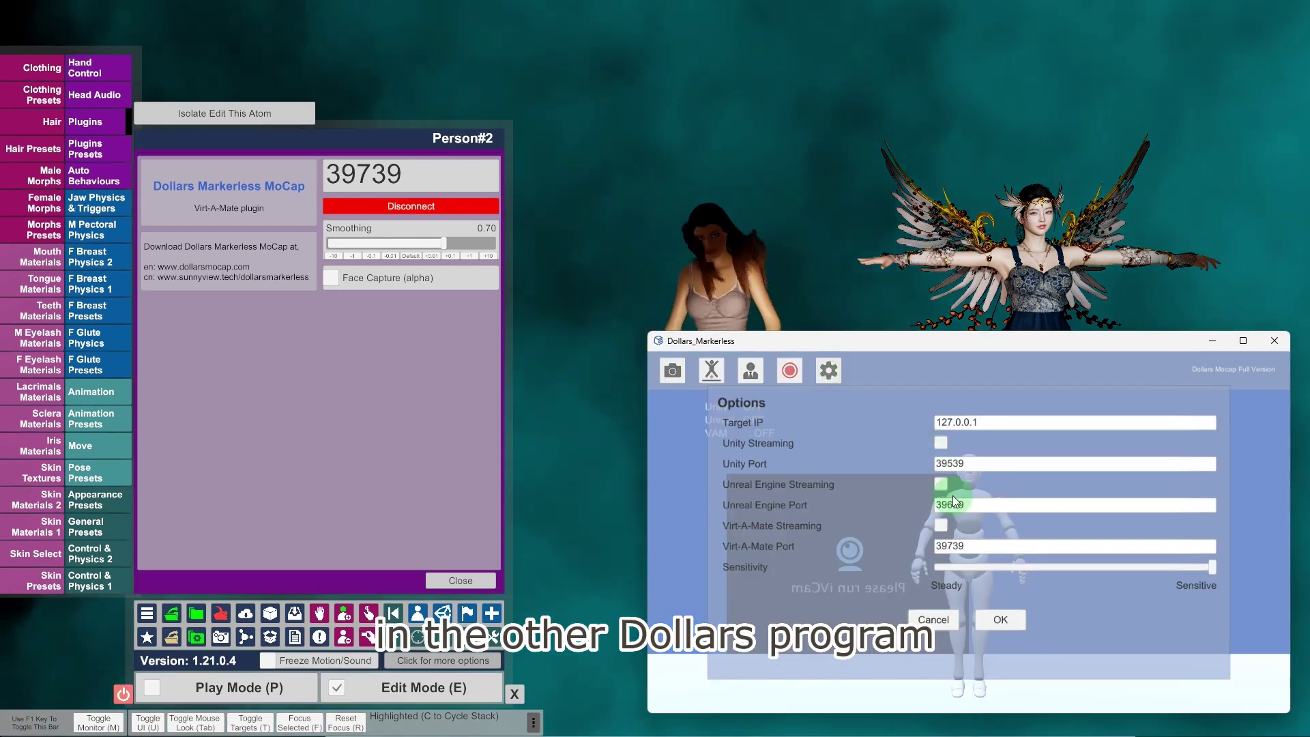
pyautogui.press('BackSpace')
pyautogui.press('BackSpace')
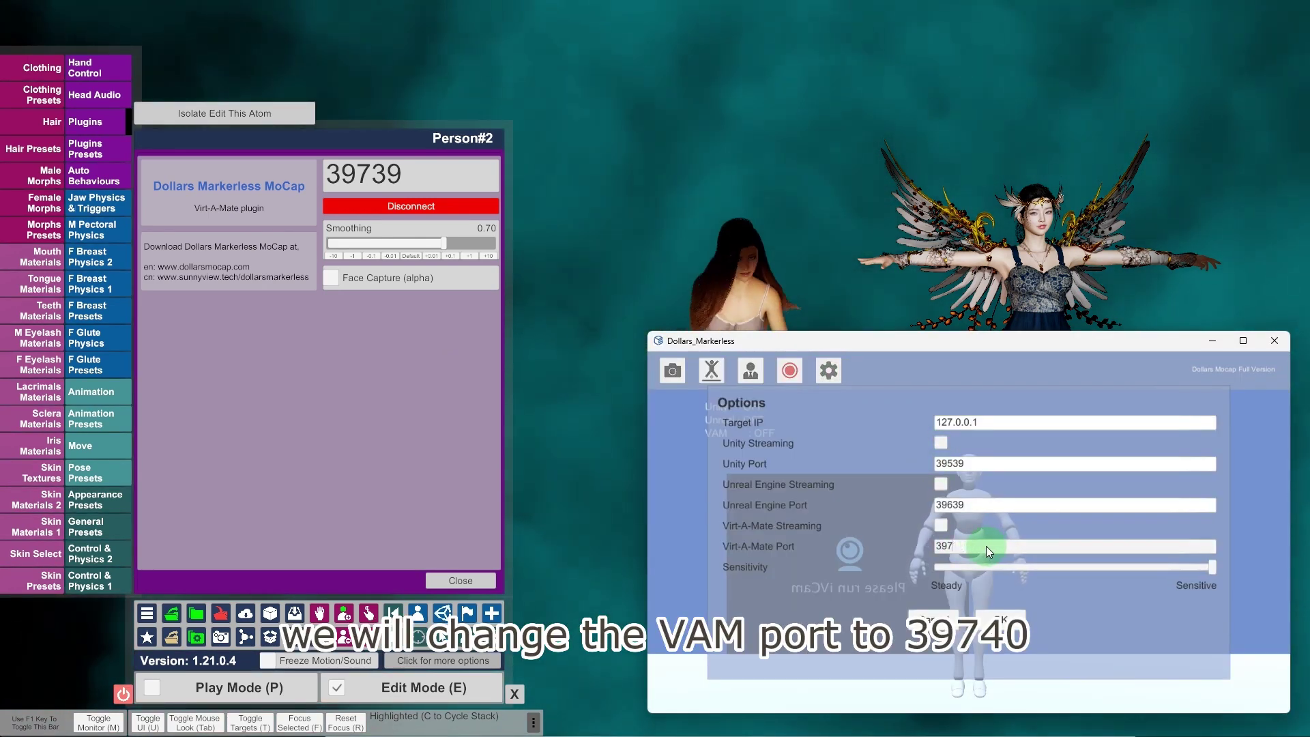
pyautogui.write('40')
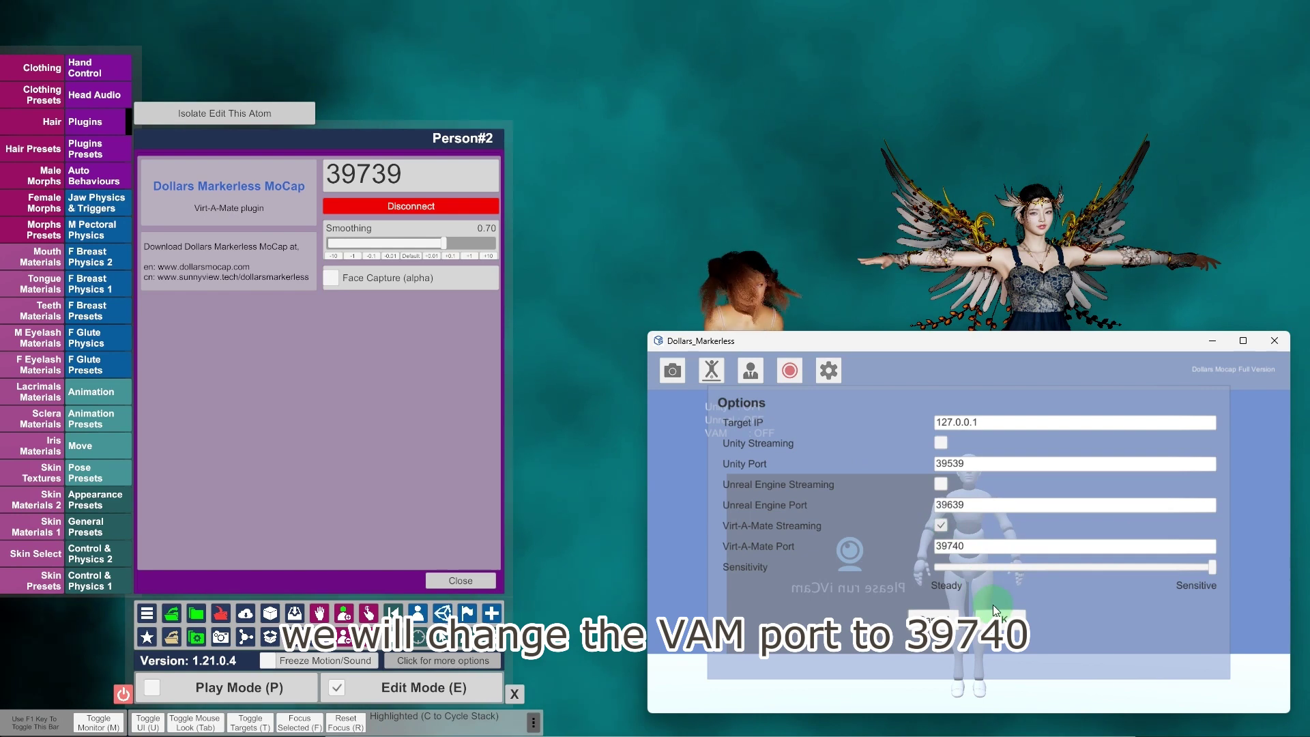
pyautogui.click(684, 381)
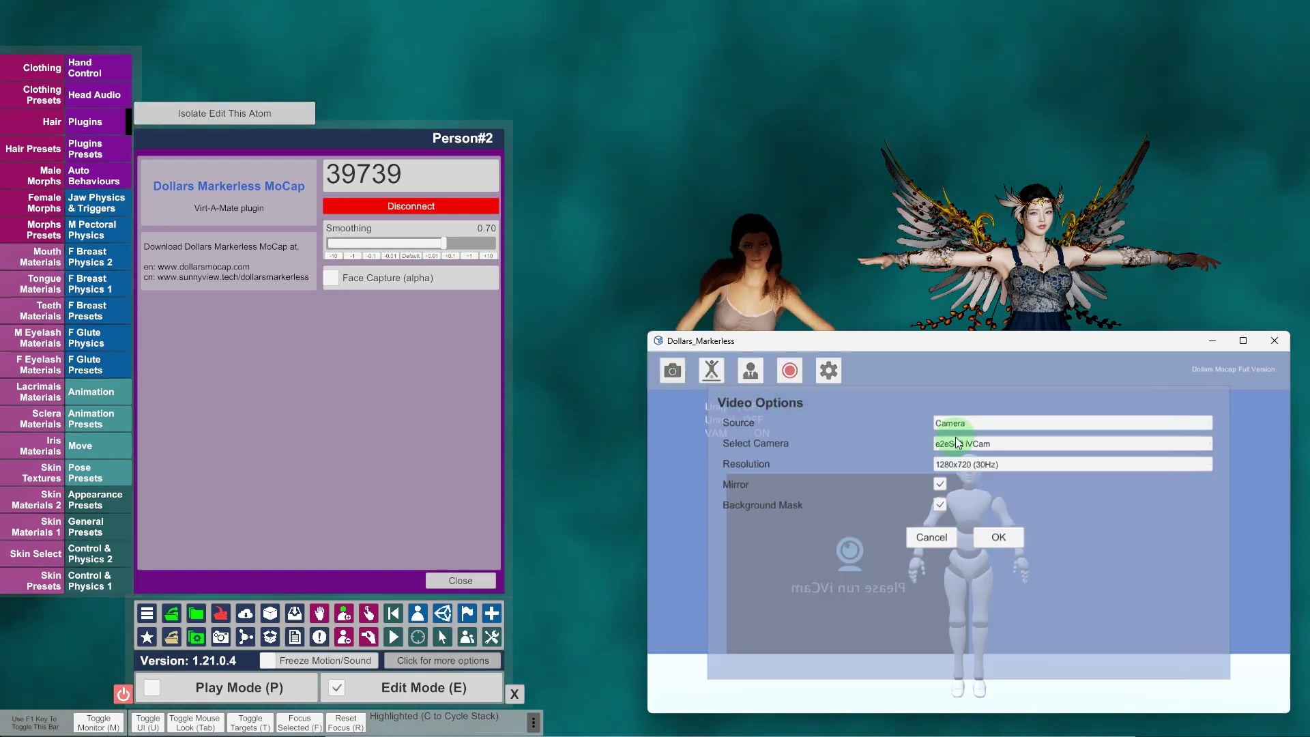
# Step: Set the video source to Video File and open the arm-circles workout video
pyautogui.click(957, 426)
pyautogui.click(965, 454)
pyautogui.click(962, 458)
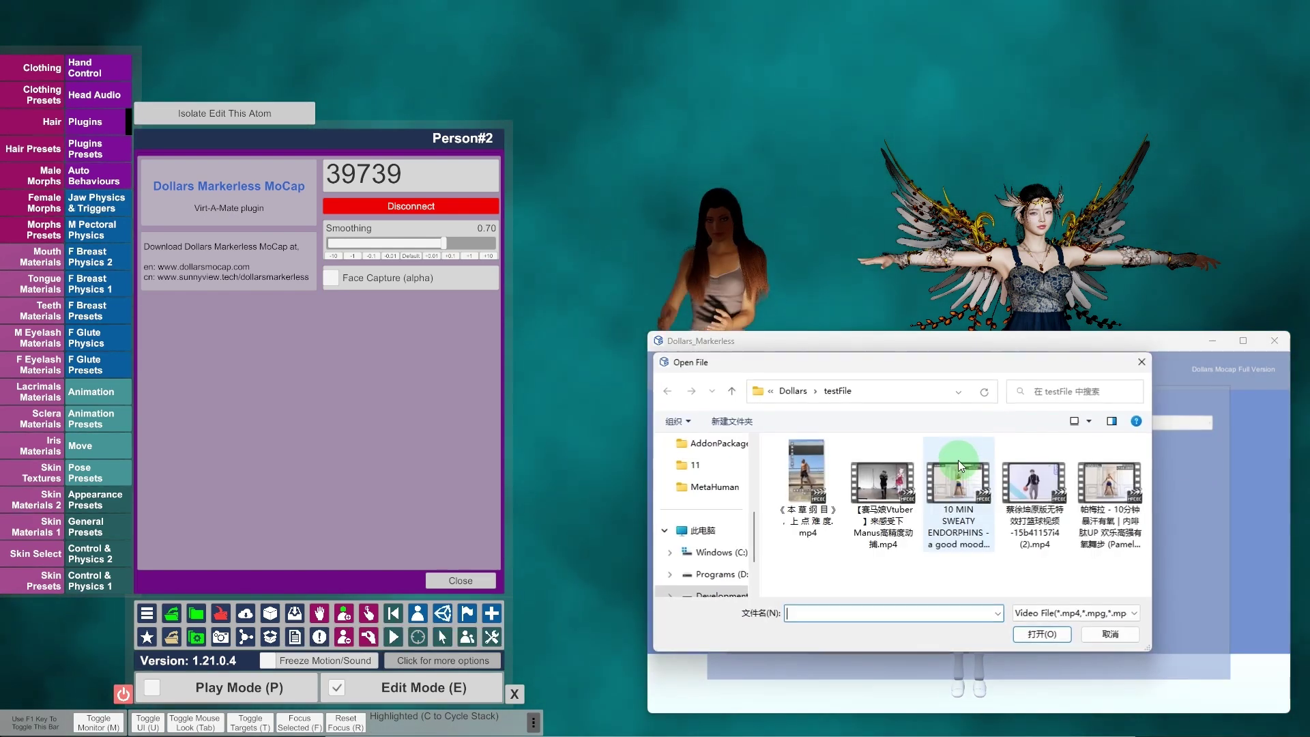
pyautogui.doubleClick(962, 466)
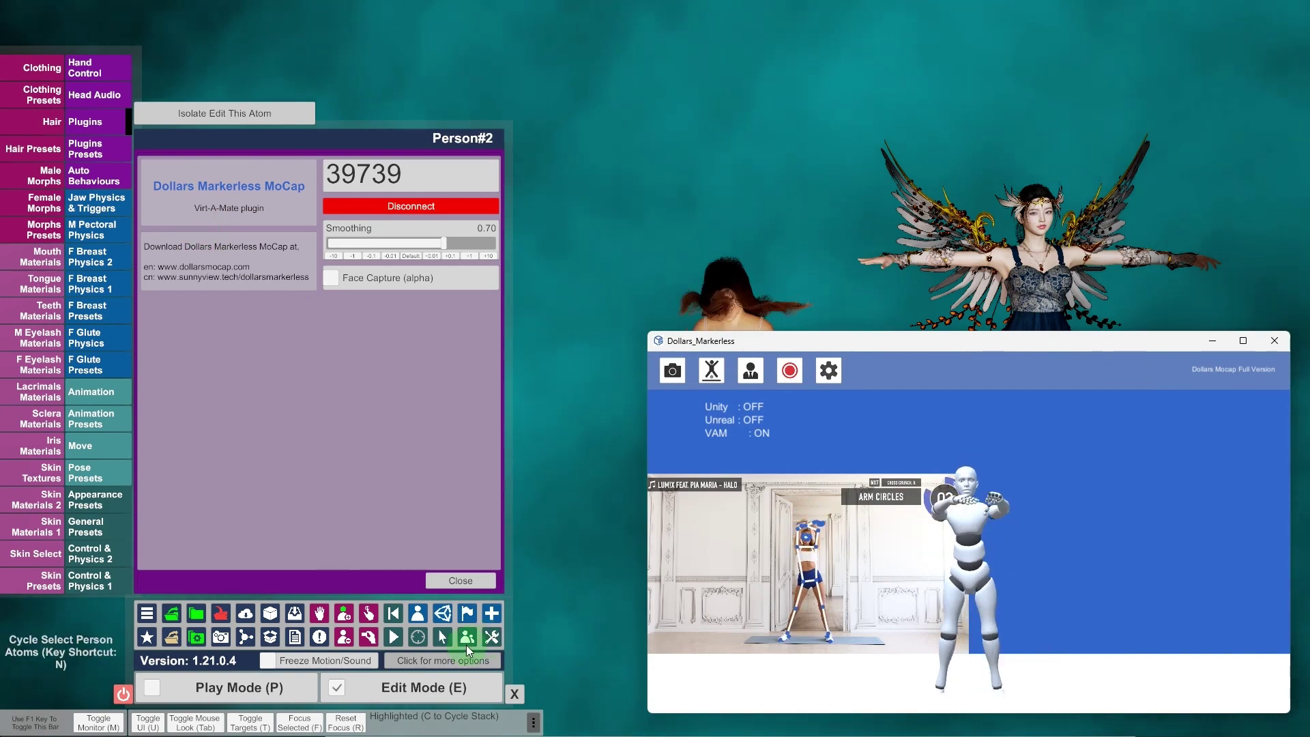
pyautogui.click(467, 645)
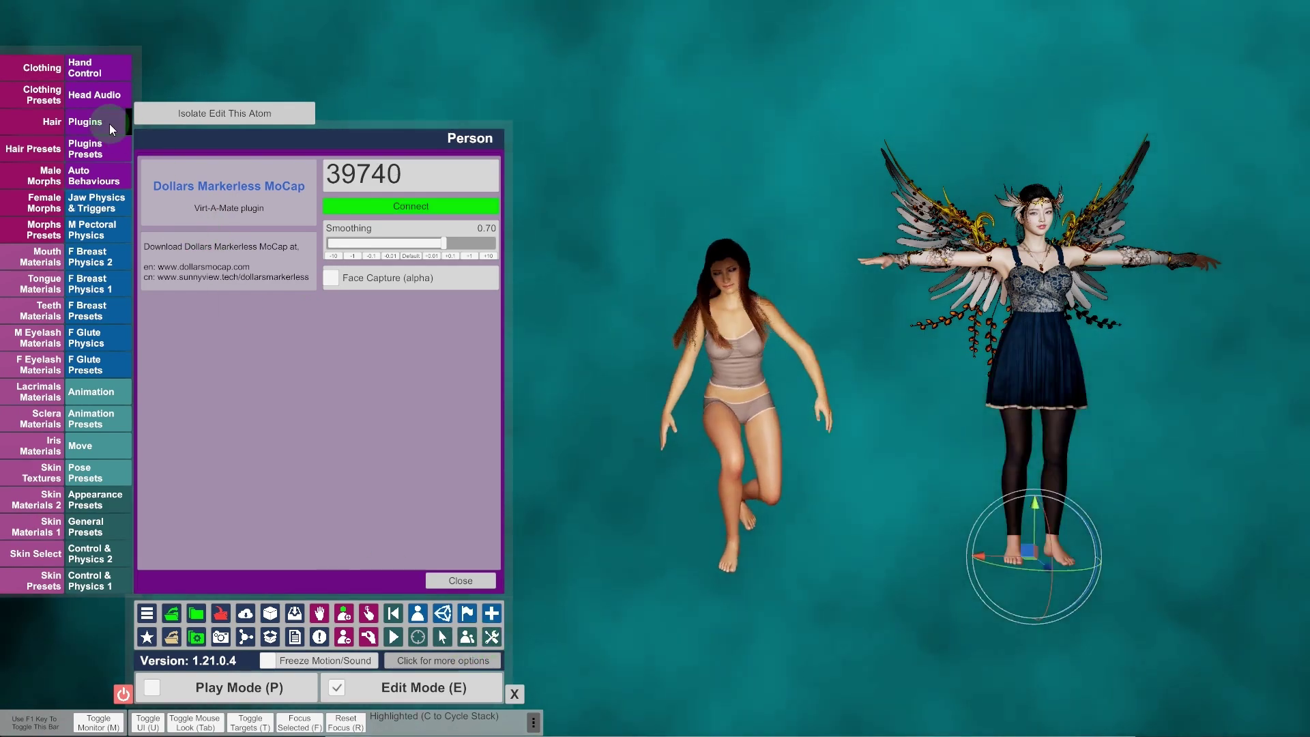
# Step: Connect the winged Person on port 39740, then resize both Dollars windows side by side
pyautogui.click(383, 207)
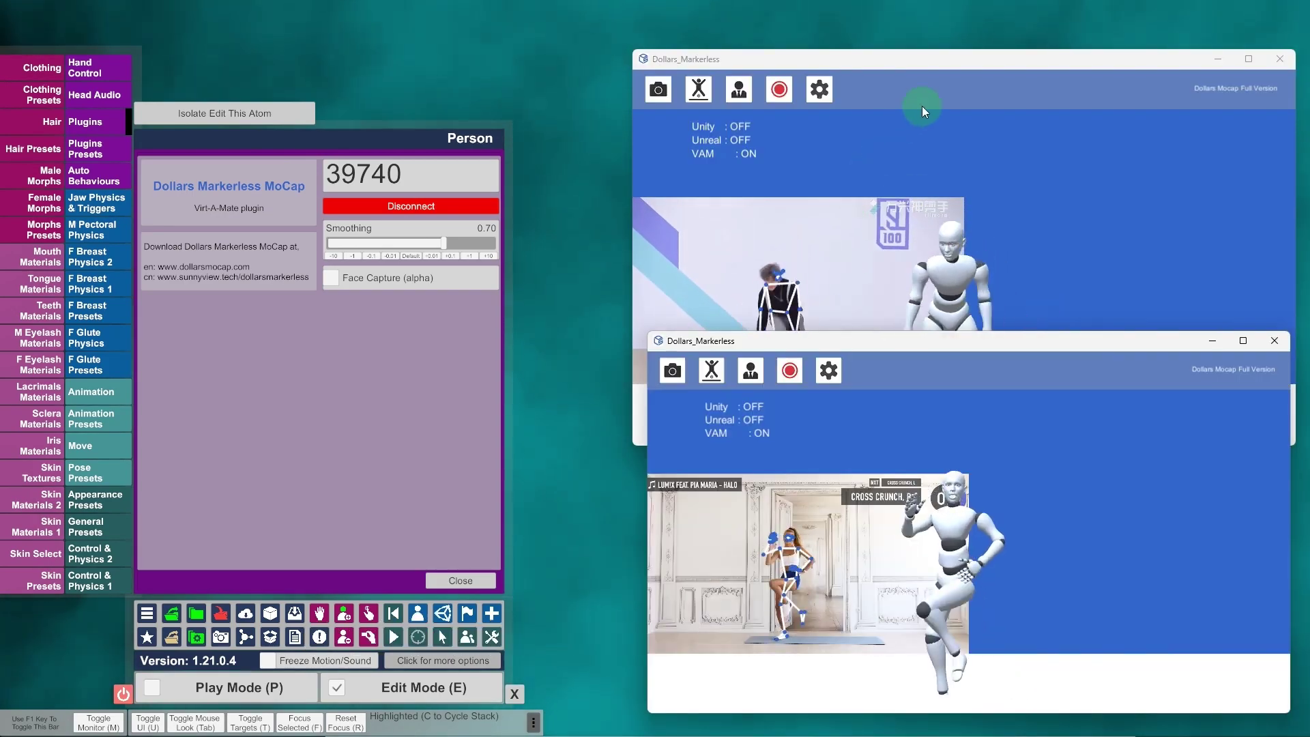
pyautogui.moveTo(923, 105); pyautogui.dragTo(550, 257)
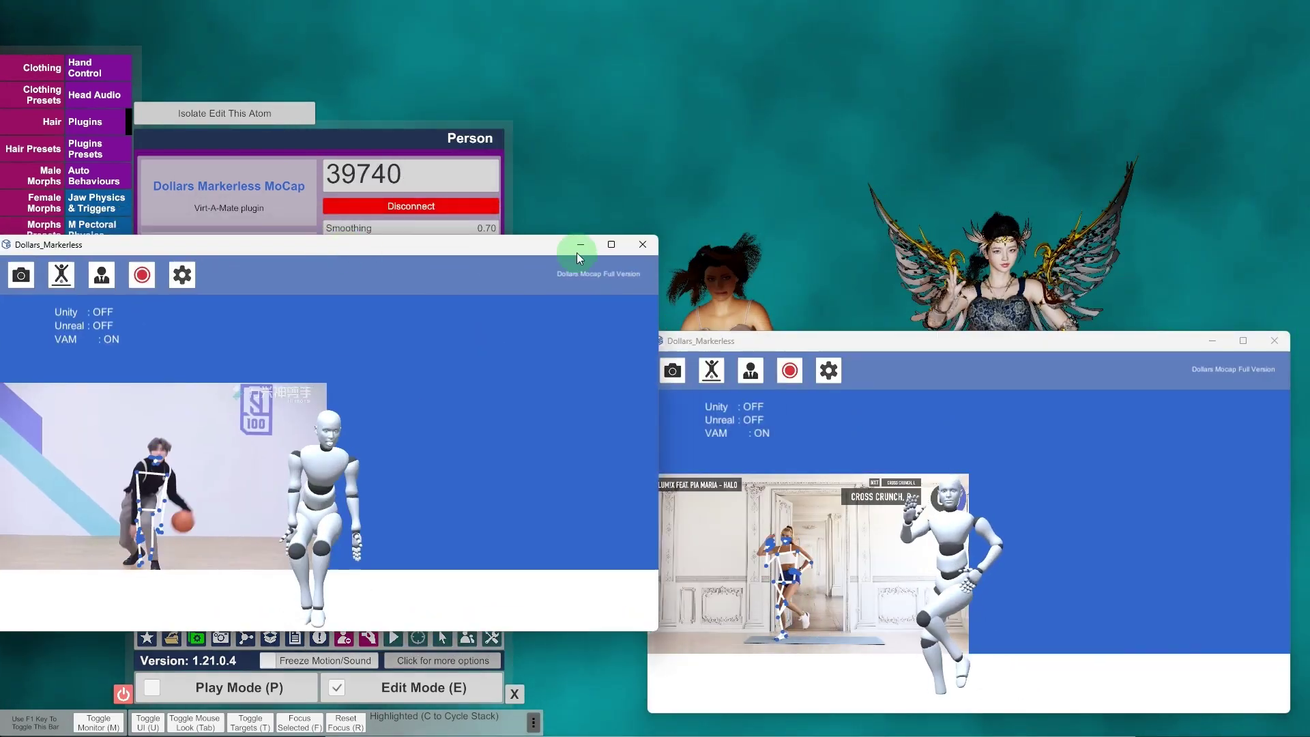
pyautogui.moveTo(658, 235); pyautogui.dragTo(512, 369)
pyautogui.click(828, 339)
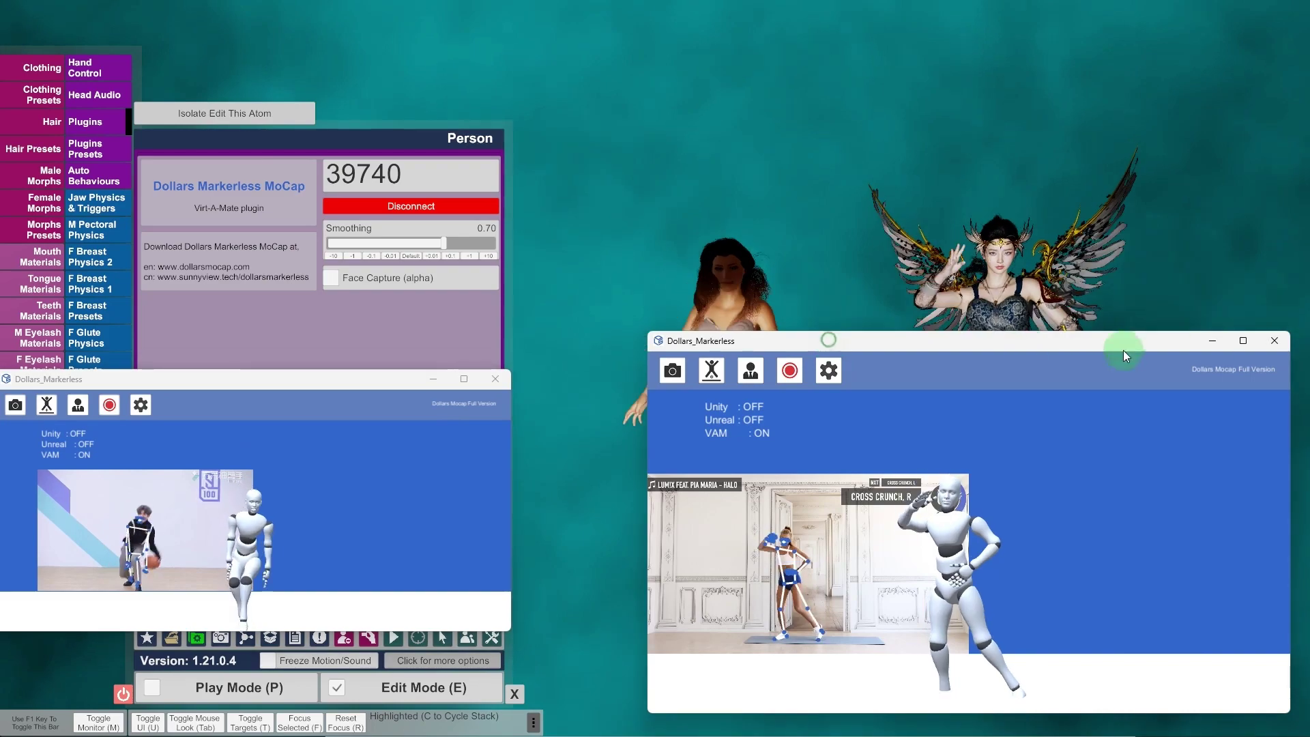
pyautogui.moveTo(1289, 331); pyautogui.dragTo(1107, 389)
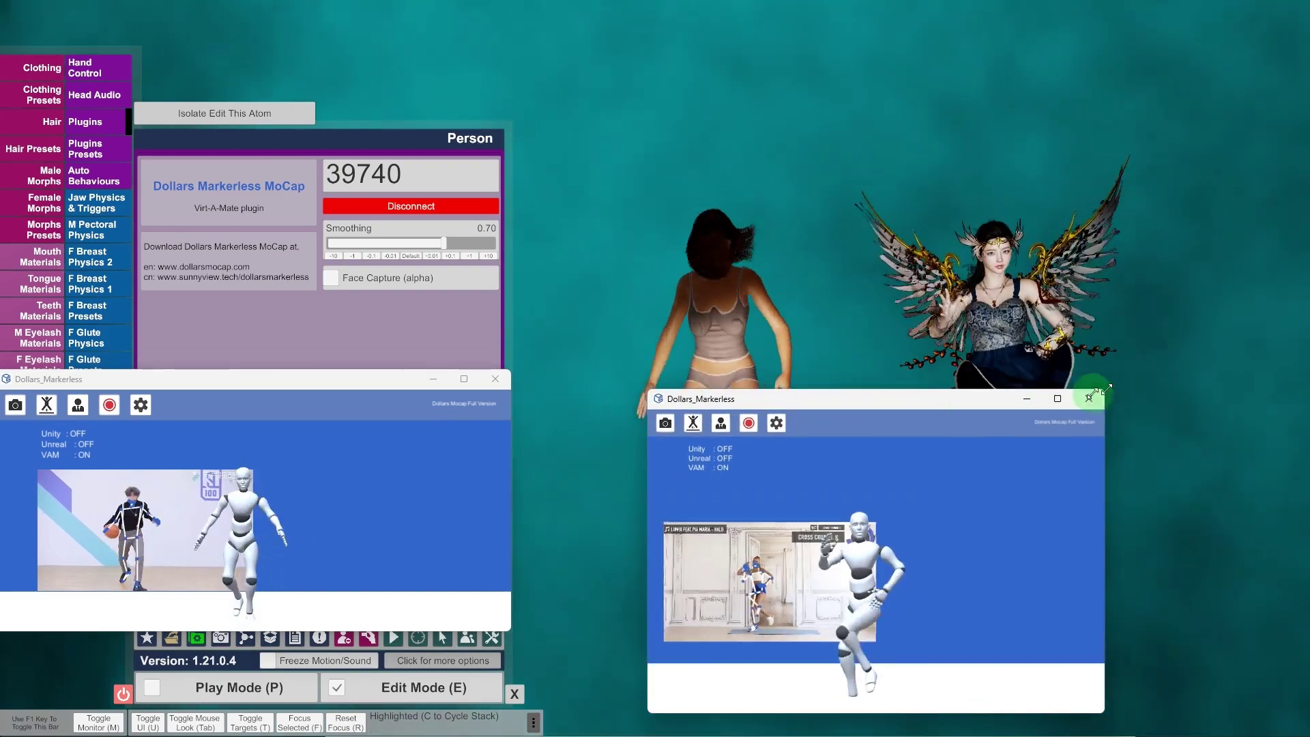
pyautogui.moveTo(944, 403); pyautogui.dragTo(1088, 410)
pyautogui.moveTo(292, 390); pyautogui.dragTo(557, 451)
pyautogui.moveTo(978, 404); pyautogui.dragTo(1006, 400)
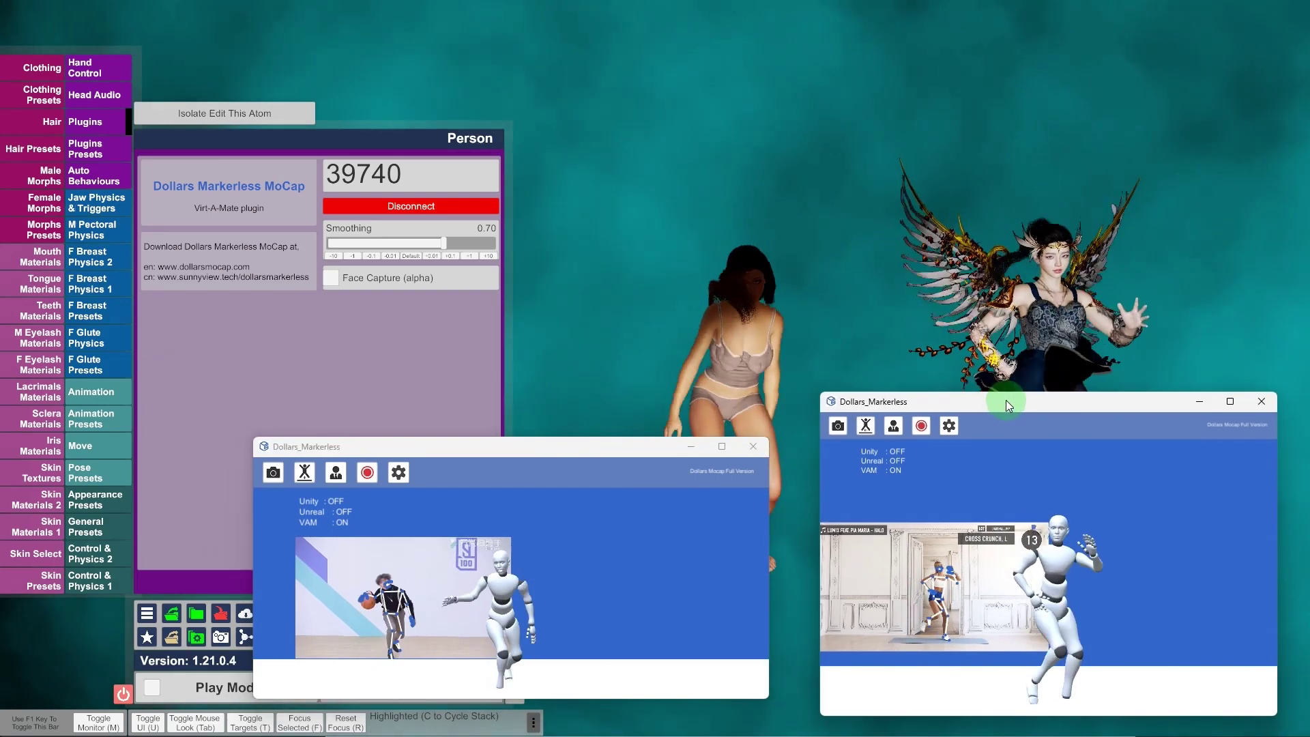